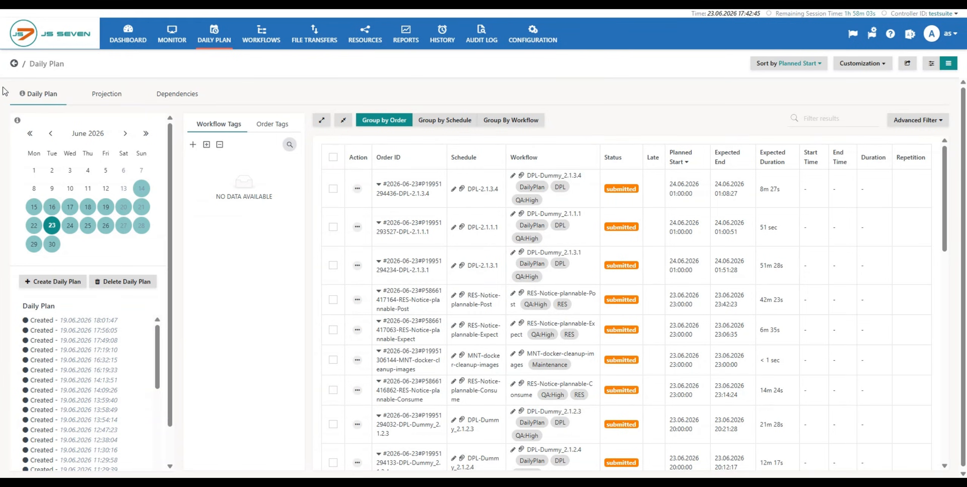
- Open the Daily Plan help page, read through its order states and modification sections, and close it
{"action": "left_click", "coordinate": [23, 95]}
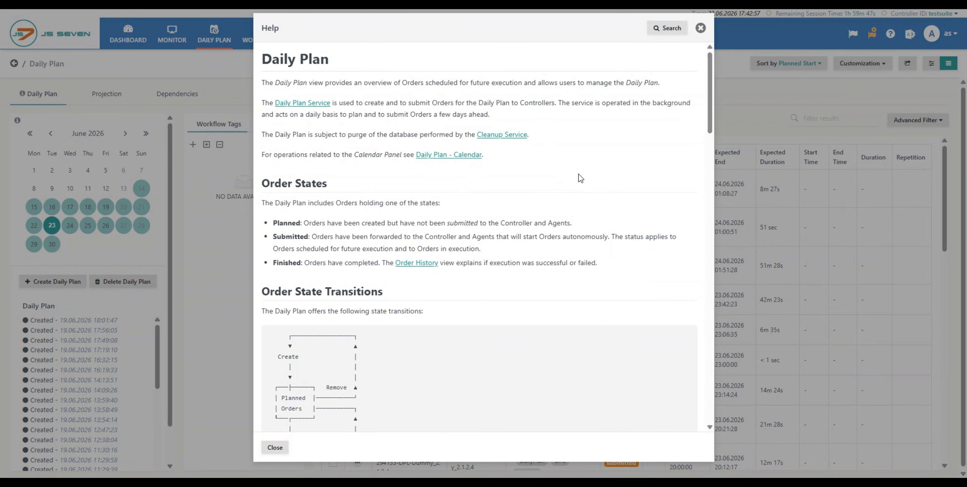
{"action": "scroll", "coordinate": [584, 183], "scroll_direction": "down", "scroll_amount": 5}
{"action": "scroll", "coordinate": [584, 183], "scroll_direction": "down", "scroll_amount": 15}
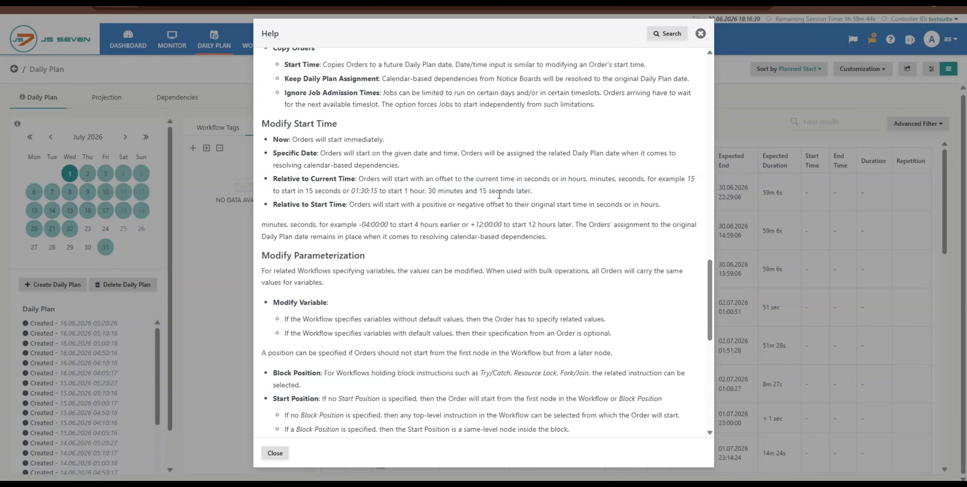
{"action": "left_click", "coordinate": [700, 33]}
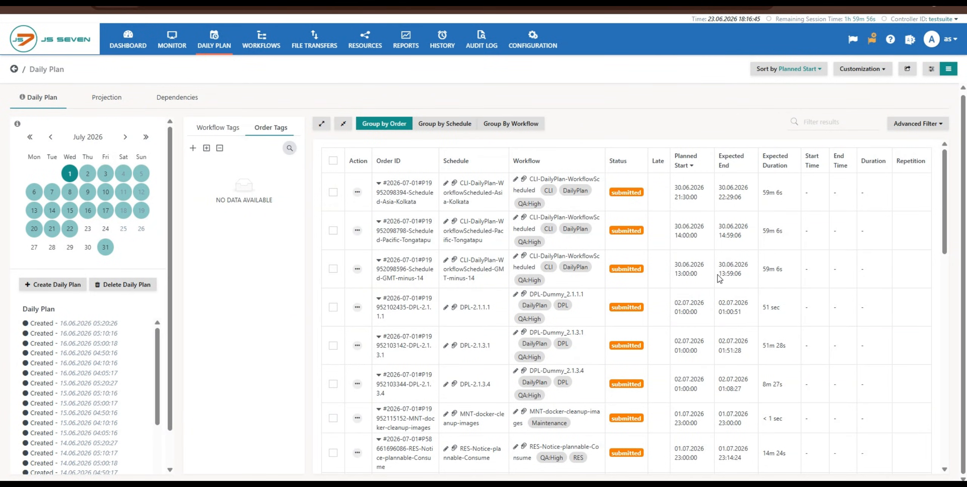
- Show the Daily Plan for 18 July 2026 and look through its orders
{"action": "mouse_move", "coordinate": [48, 118]}
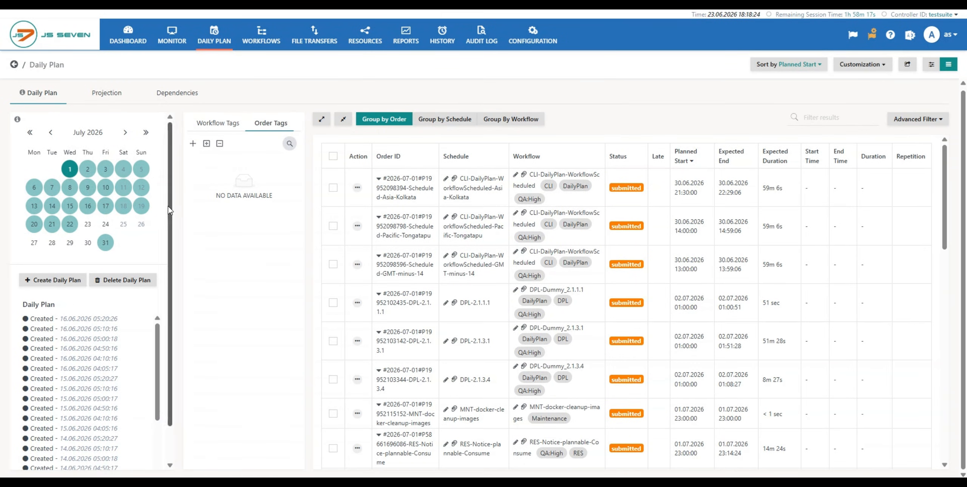
{"action": "left_click", "coordinate": [119, 208]}
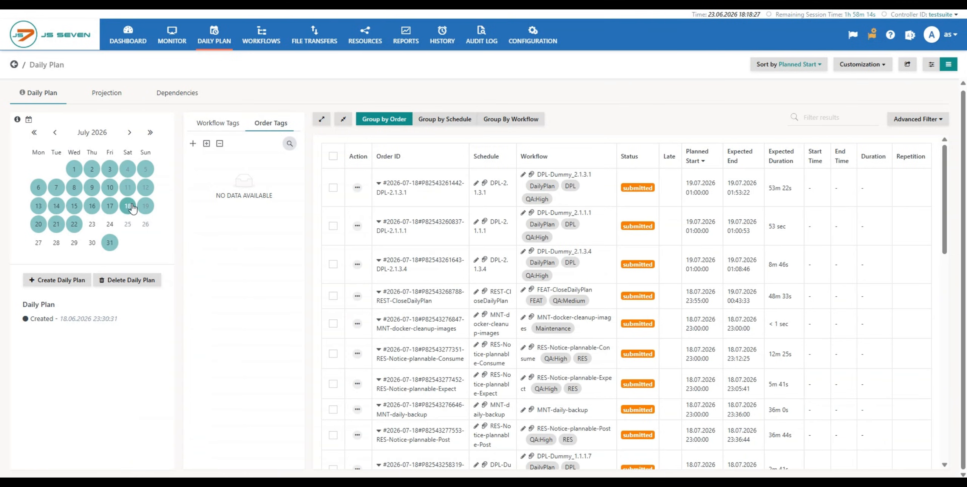
{"action": "scroll", "coordinate": [462, 238], "scroll_direction": "down", "scroll_amount": 10}
{"action": "scroll", "coordinate": [464, 241], "scroll_direction": "down", "scroll_amount": 7}
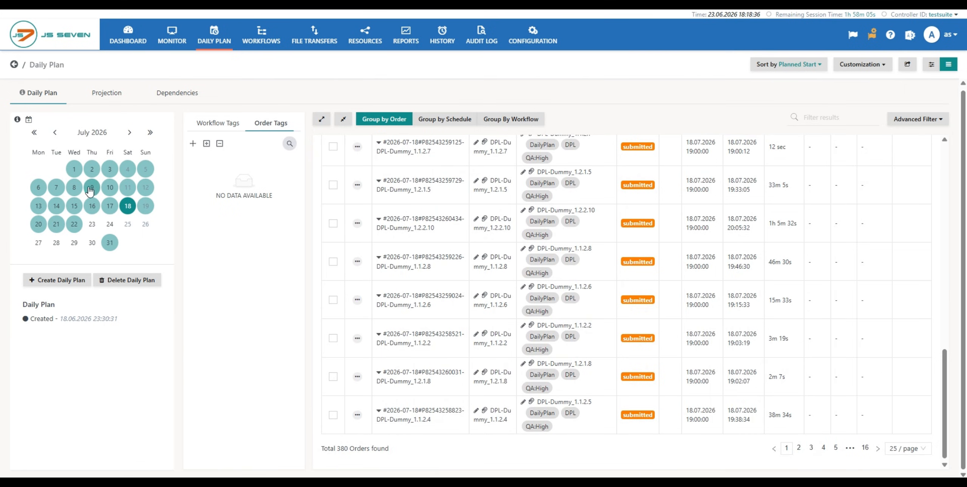
- Go back to June 2026 in the calendar and view the orders for 18 June and 19 June
{"action": "left_click", "coordinate": [55, 133]}
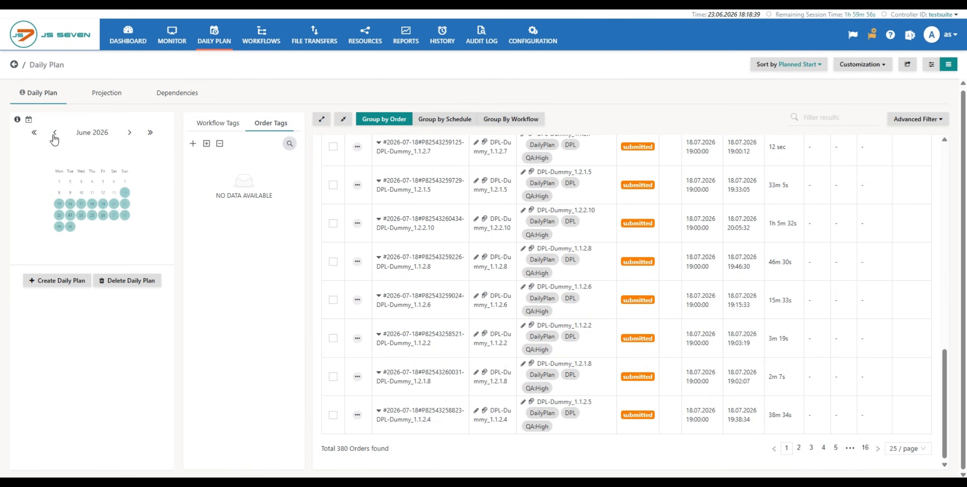
{"action": "left_click", "coordinate": [89, 207]}
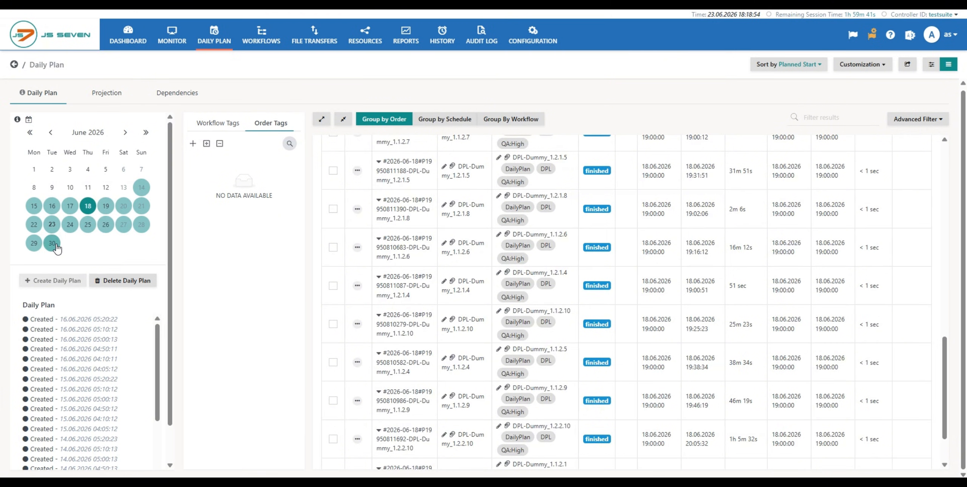
{"action": "left_click", "coordinate": [106, 208]}
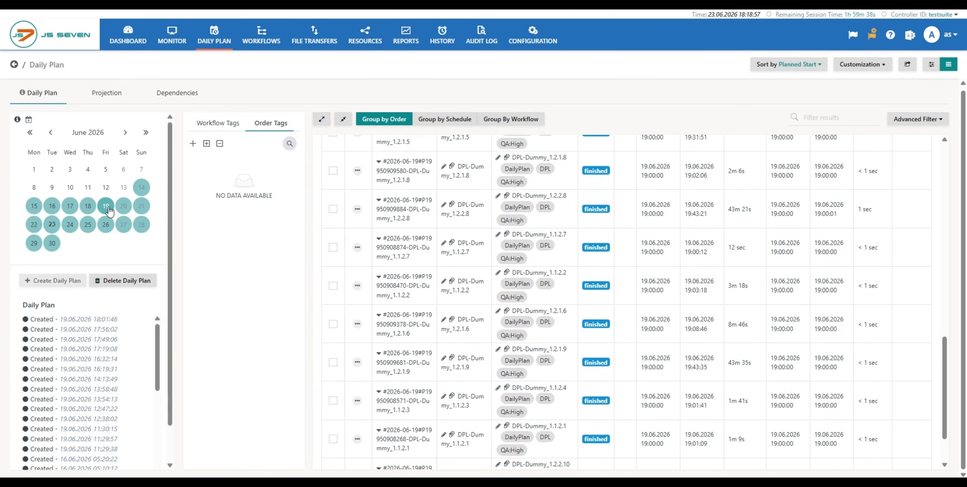
{"action": "scroll", "coordinate": [444, 184], "scroll_direction": "down", "scroll_amount": 2}
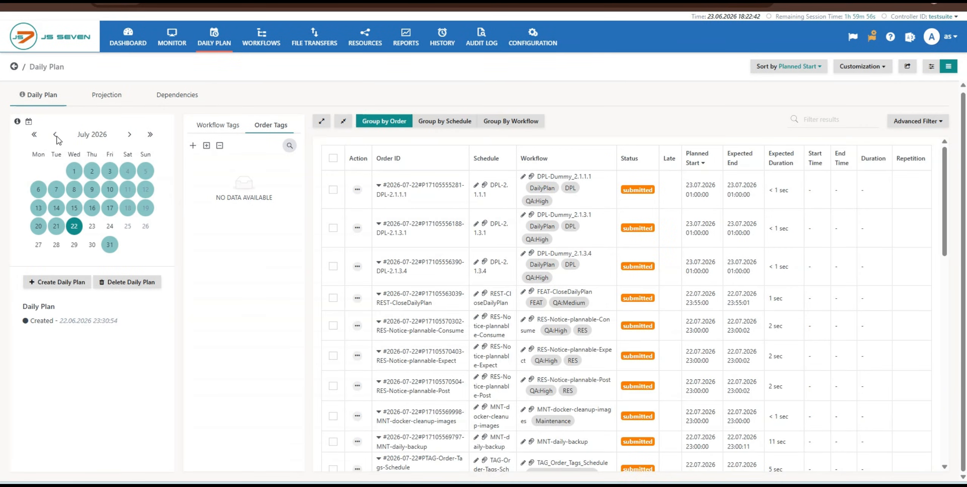
- Check the June 2026 calendar, return to July 2026, and view the orders for 16 July and 17 July
{"action": "left_click", "coordinate": [55, 136]}
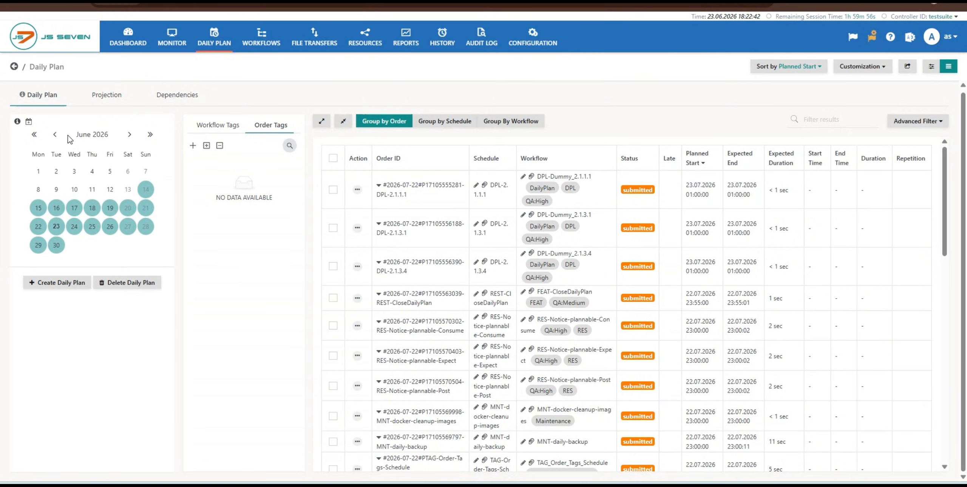
{"action": "left_click", "coordinate": [130, 136]}
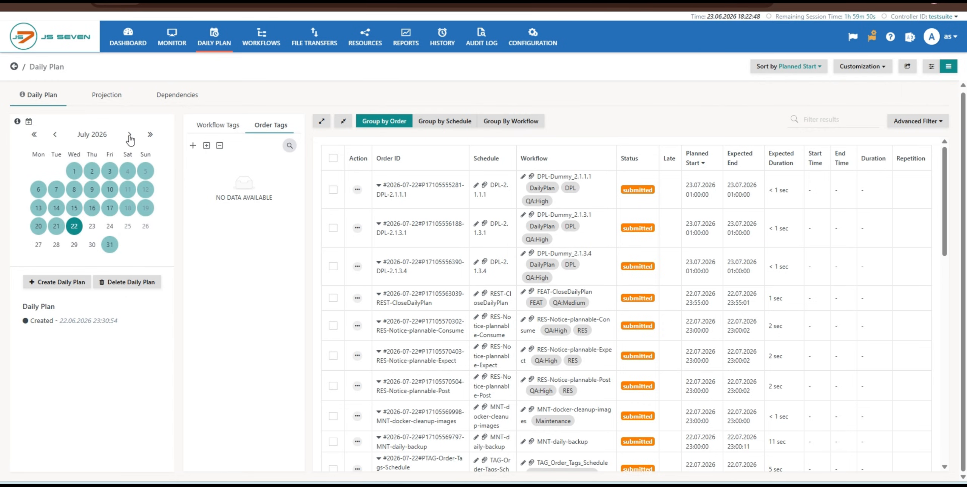
{"action": "left_click", "coordinate": [89, 211]}
{"action": "left_click", "coordinate": [110, 209]}
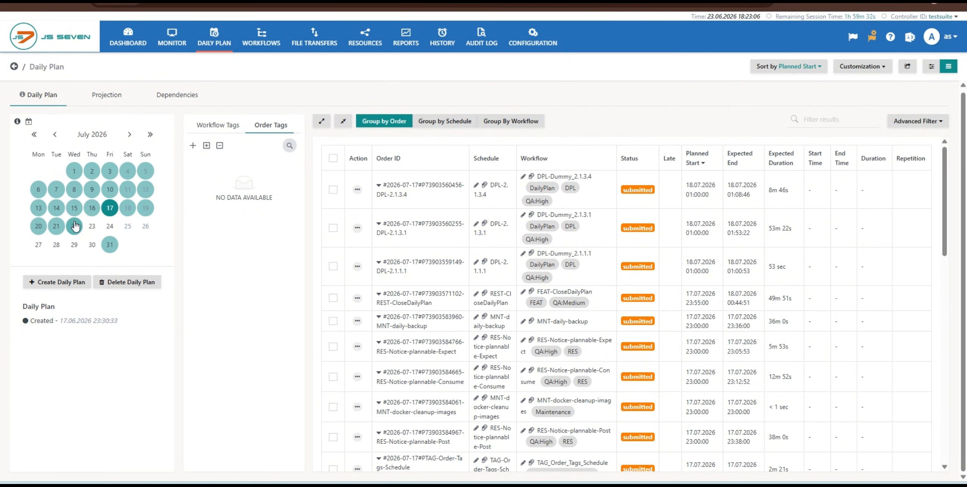
- Select 29 July 2026, review the options for creating its Daily Plan, and close the dialog without submitting
{"action": "left_click", "coordinate": [74, 245]}
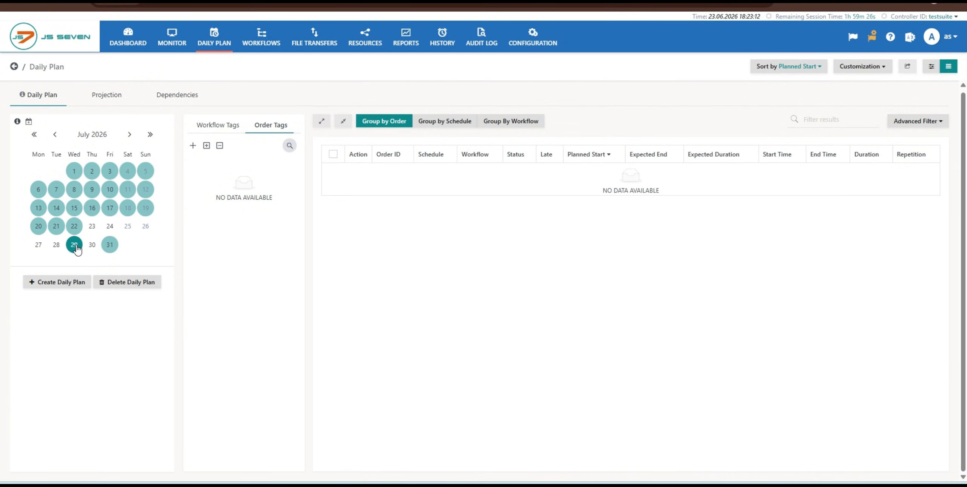
{"action": "left_click", "coordinate": [57, 282]}
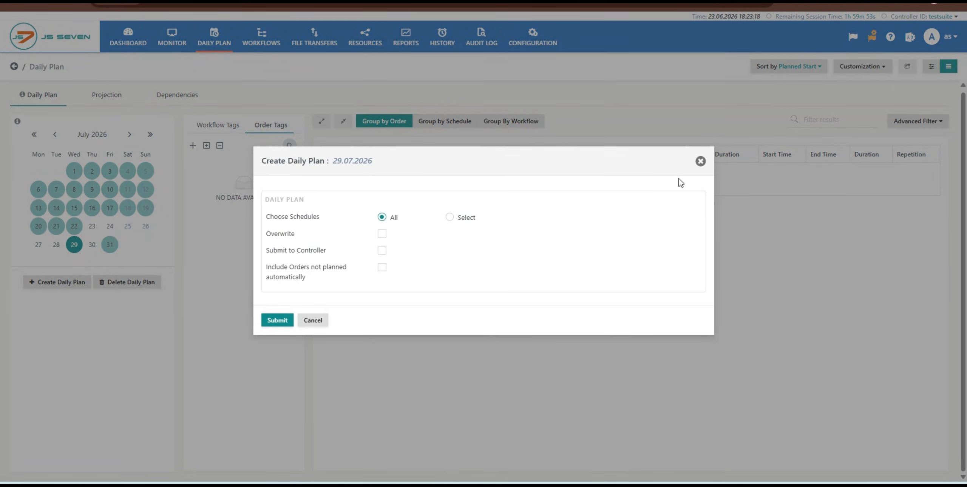
{"action": "left_click", "coordinate": [701, 161]}
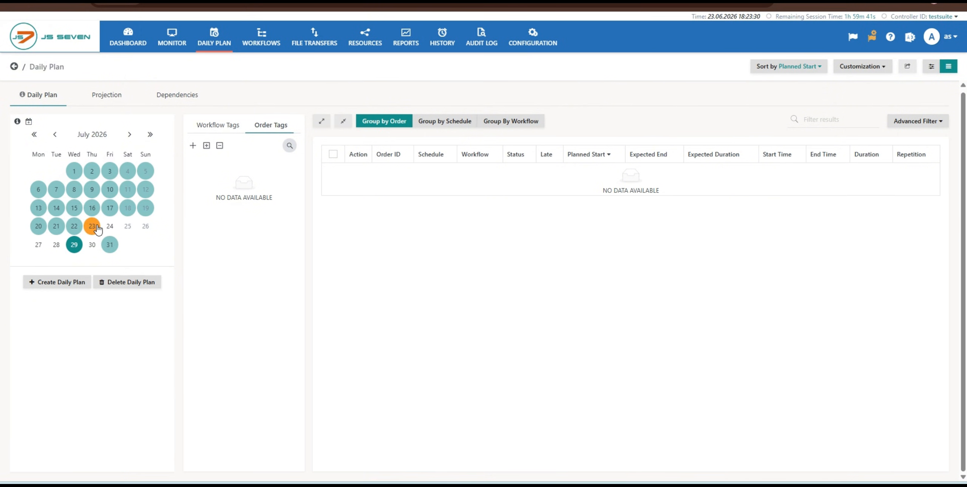
- Select the date range 23.07.2026 to 31.07.2026 and review its Create and Delete Daily Plan dialogs, closing each without executing it
{"action": "left_click_drag", "start_coordinate": [98, 229], "coordinate": [105, 248]}
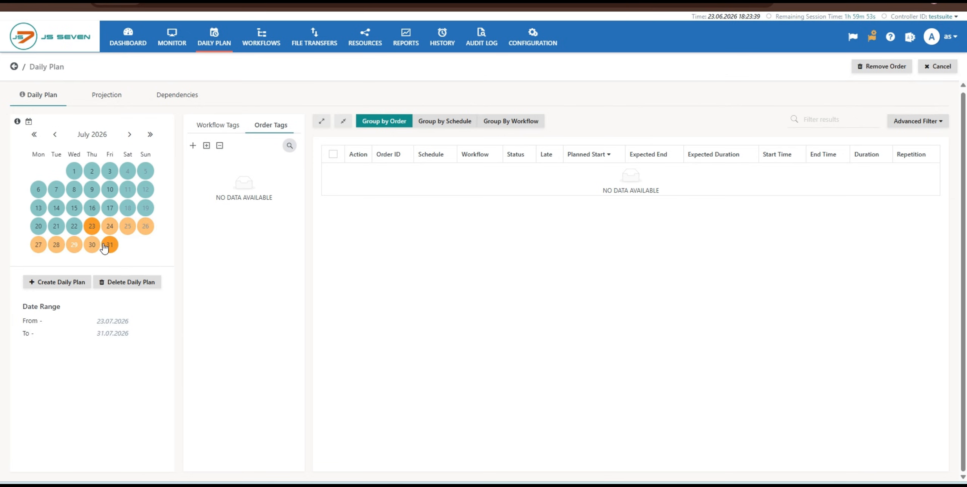
{"action": "left_click", "coordinate": [77, 281]}
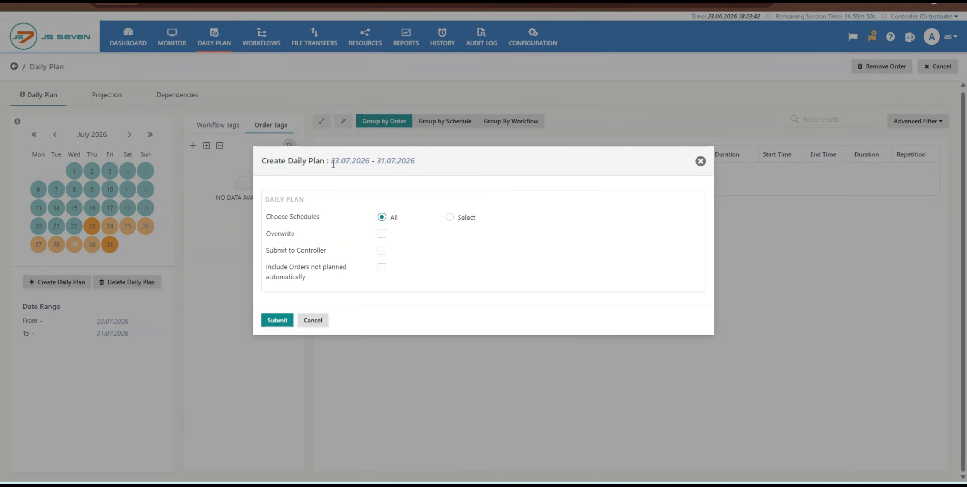
{"action": "left_click_drag", "start_coordinate": [329, 162], "coordinate": [426, 168]}
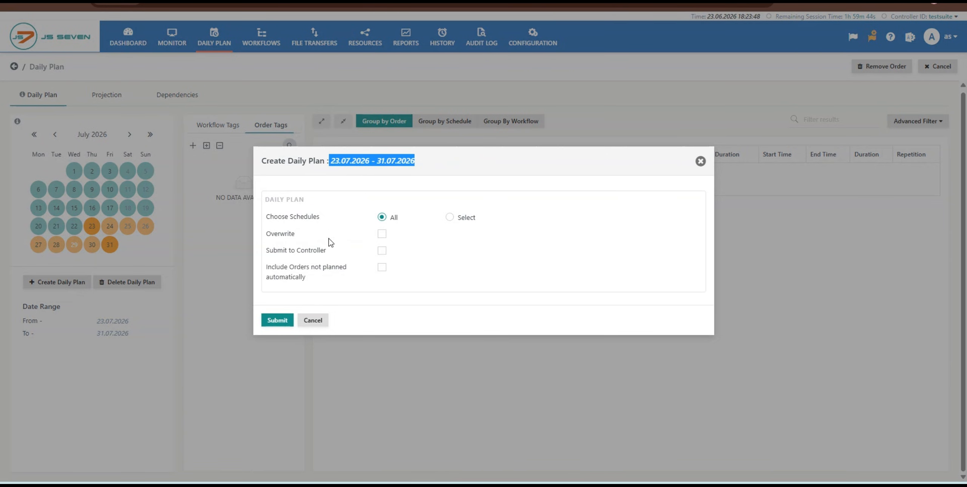
{"action": "left_click", "coordinate": [700, 162]}
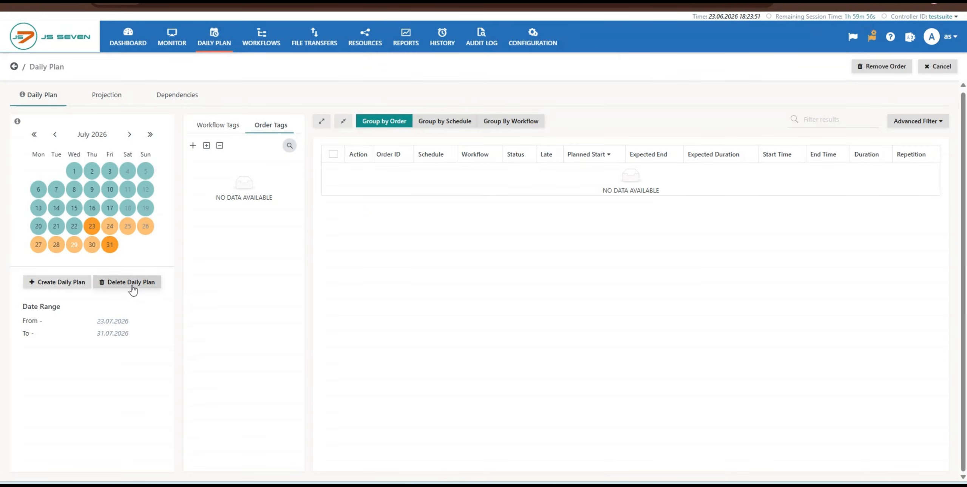
{"action": "left_click", "coordinate": [132, 286]}
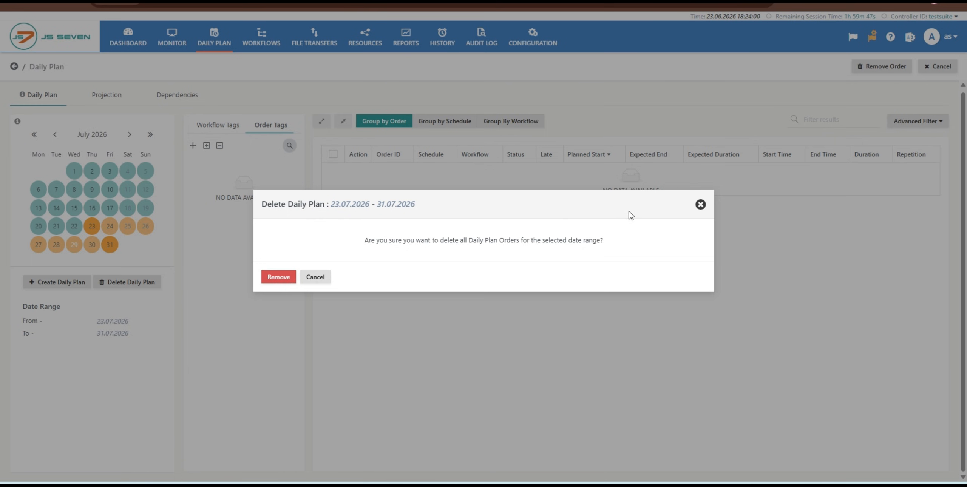
{"action": "left_click", "coordinate": [699, 207]}
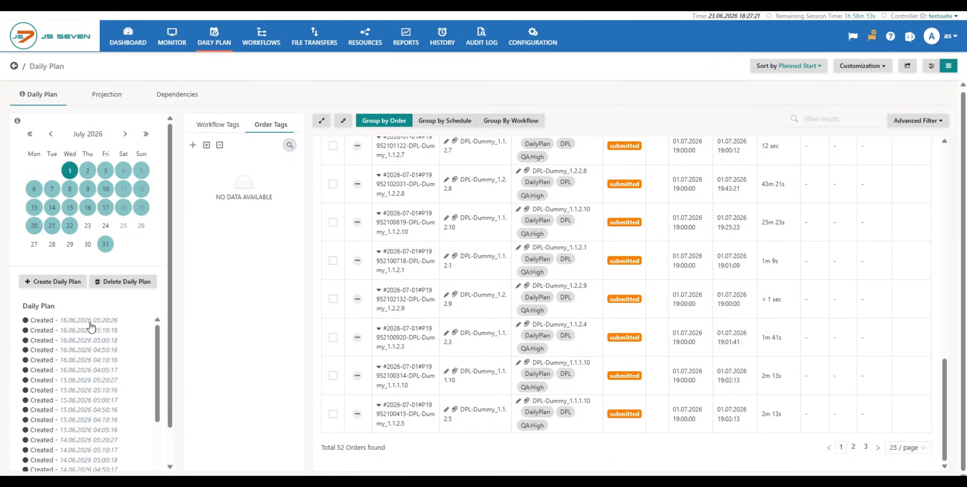
- Highlight the 16.06.2026 creation entries in the Daily Plan history of 1 July 2026, and clear the highlight
{"action": "left_click_drag", "start_coordinate": [93, 321], "coordinate": [86, 353]}
{"action": "mouse_move", "coordinate": [88, 379]}
{"action": "left_mouse_down"}
{"action": "mouse_move", "coordinate": [90, 357]}
{"action": "mouse_move", "coordinate": [89, 372]}
{"action": "left_mouse_up"}
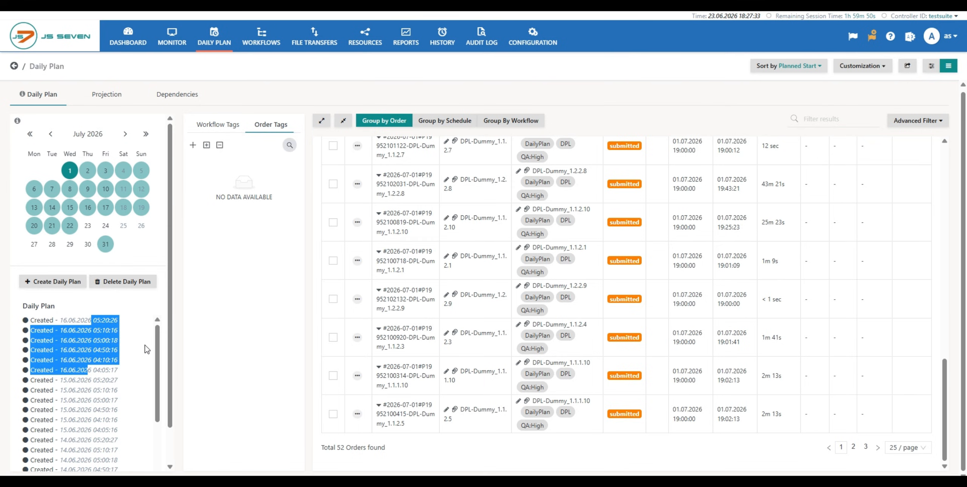
{"action": "left_click", "coordinate": [278, 244]}
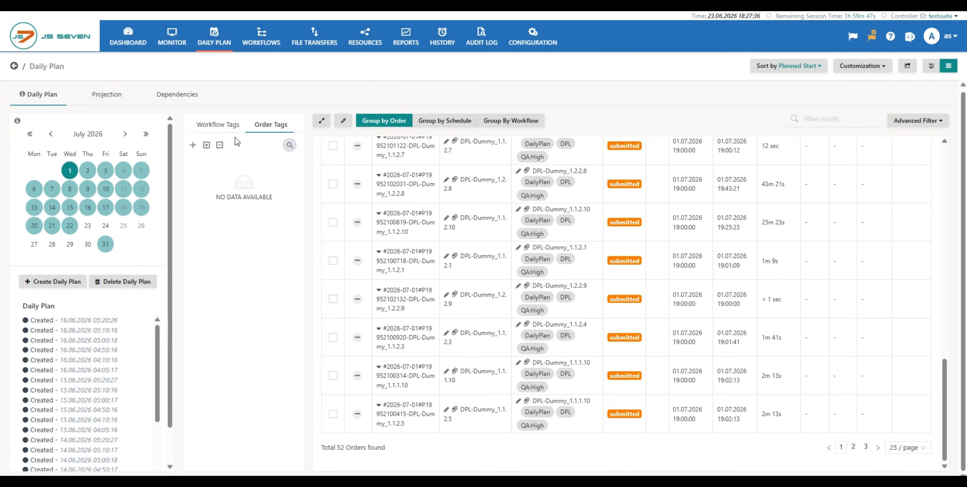
- Compare the workflow tags with the order tags, returning to the workflow tags
{"action": "left_click", "coordinate": [221, 124]}
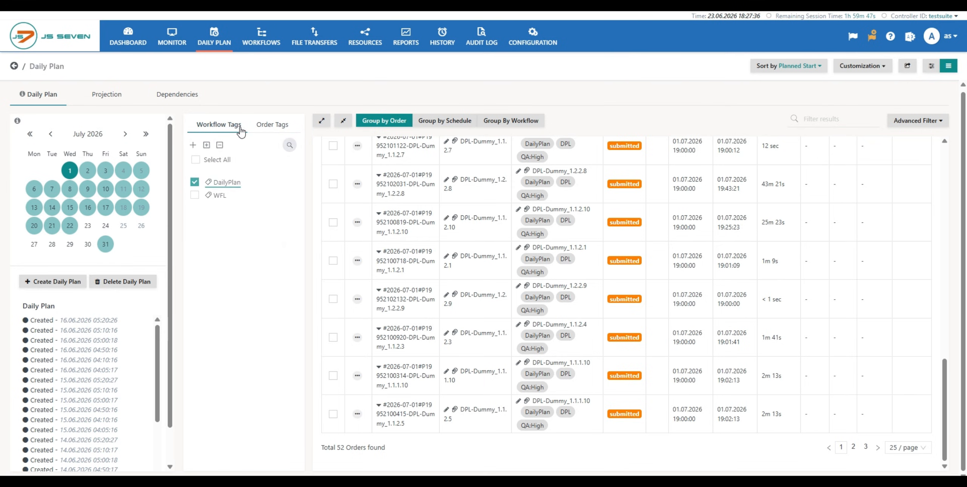
{"action": "left_click", "coordinate": [271, 126]}
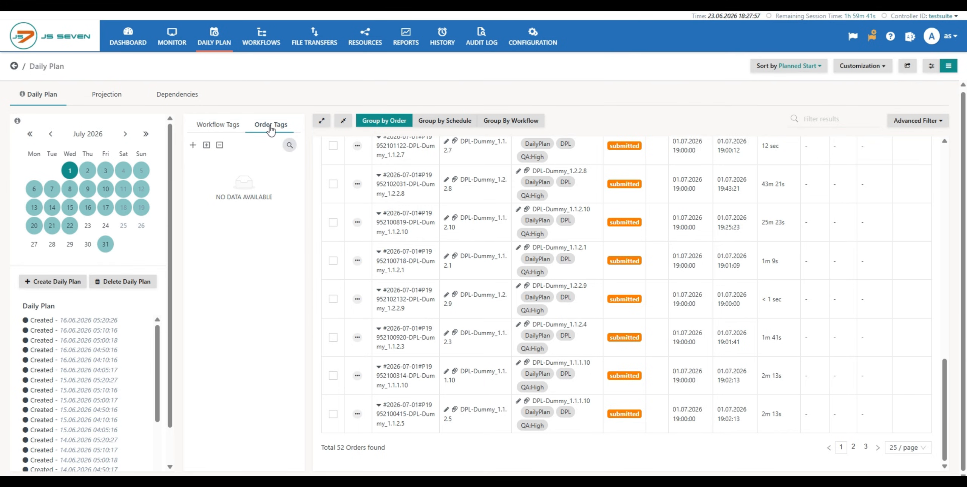
{"action": "left_click", "coordinate": [226, 128]}
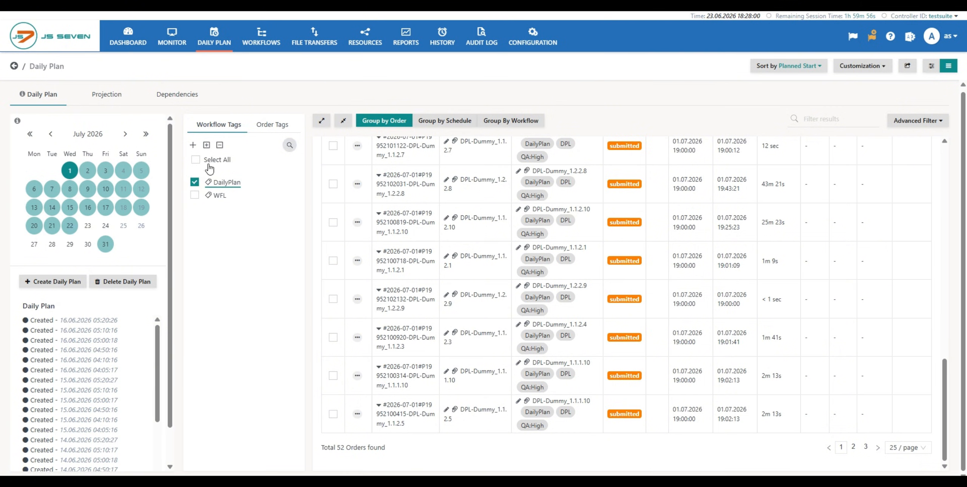
- Switch the workflow tag filter from DailyPlan to WFL, restore the DailyPlan filter, and look through the filtered orders
{"action": "left_click", "coordinate": [194, 194]}
{"action": "left_click", "coordinate": [194, 182]}
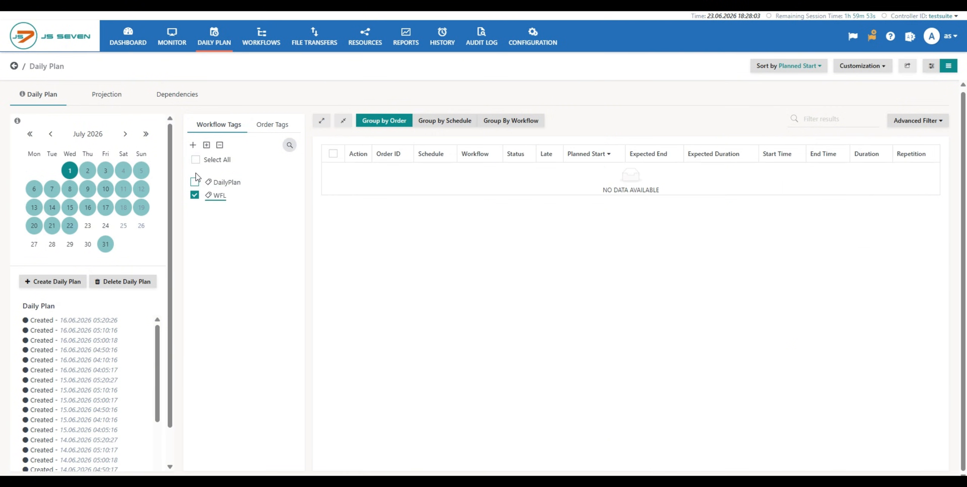
{"action": "left_click", "coordinate": [194, 195]}
{"action": "left_click", "coordinate": [195, 182]}
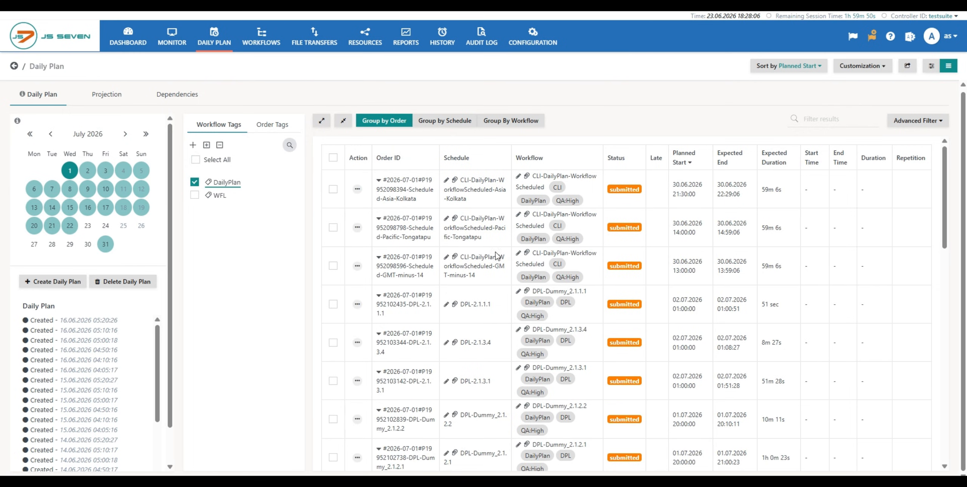
{"action": "scroll", "coordinate": [496, 256], "scroll_direction": "down", "scroll_amount": 13}
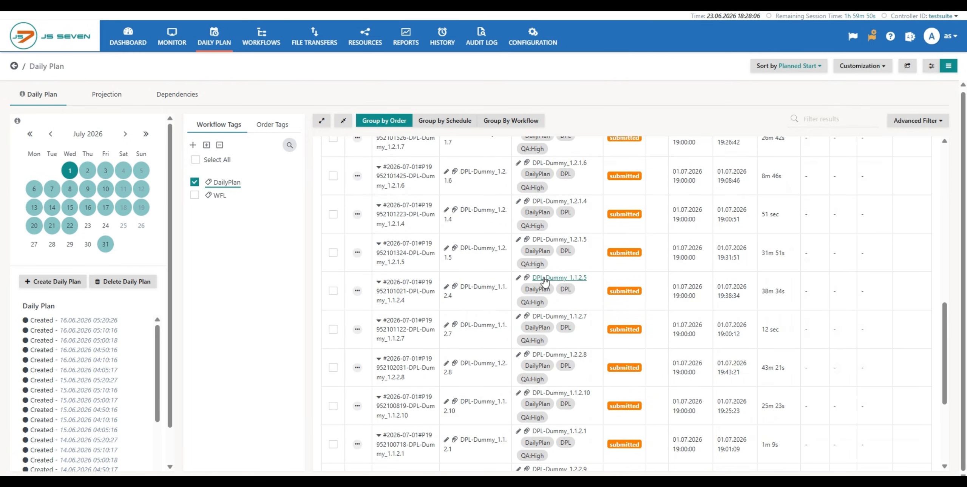
{"action": "scroll", "coordinate": [544, 281], "scroll_direction": "down", "scroll_amount": 5}
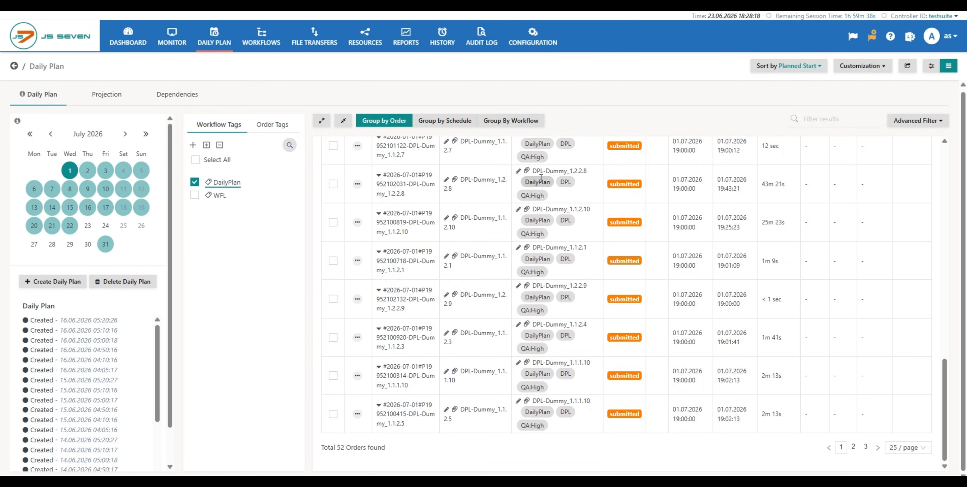
- Show the order tags, open their search, and look through the orders planned for 1 July 2026
{"action": "left_click", "coordinate": [279, 130]}
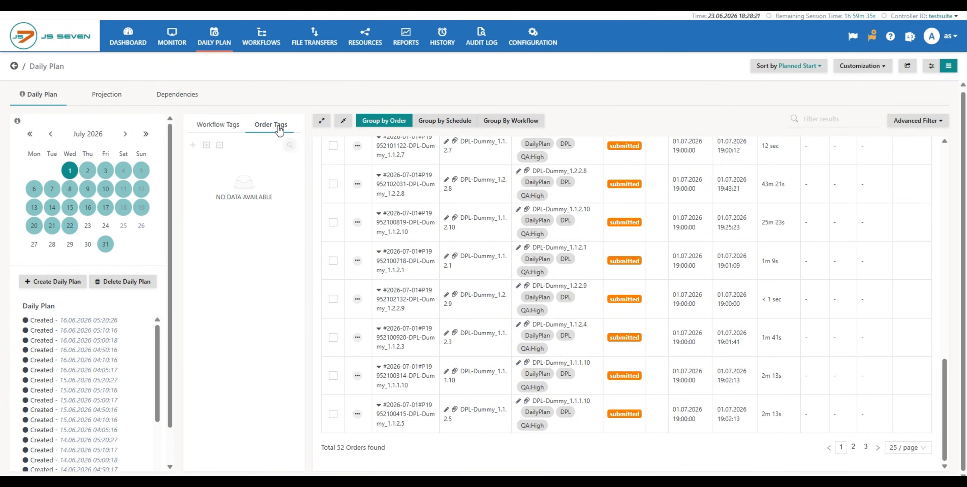
{"action": "left_click", "coordinate": [289, 145]}
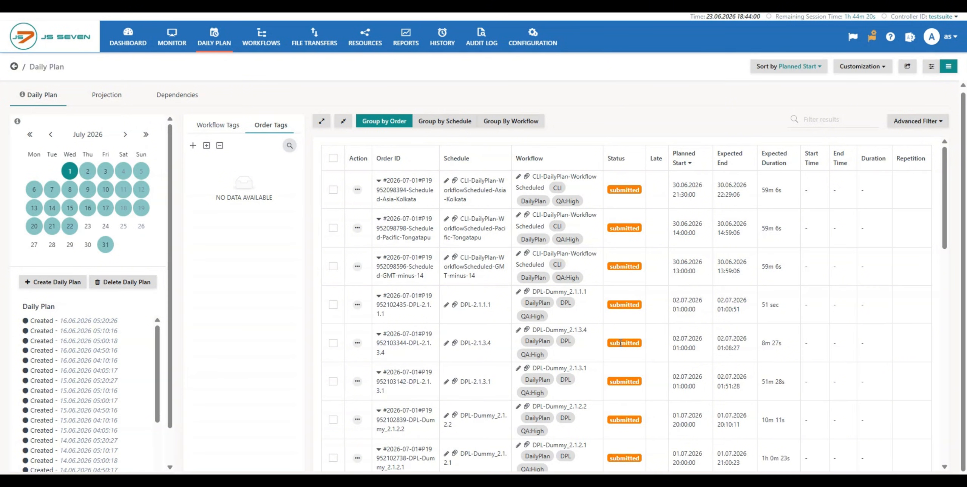
{"action": "scroll", "coordinate": [355, 206], "scroll_direction": "down", "scroll_amount": 5}
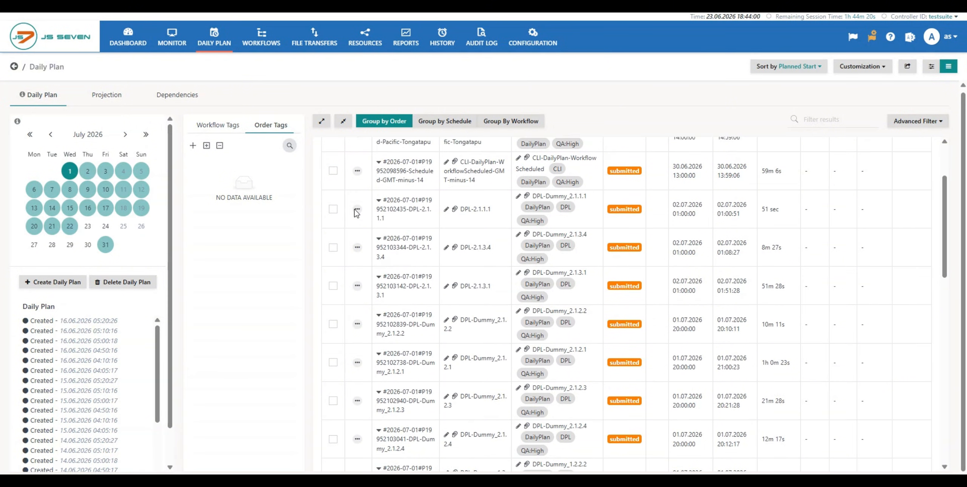
{"action": "scroll", "coordinate": [357, 216], "scroll_direction": "down", "scroll_amount": 8}
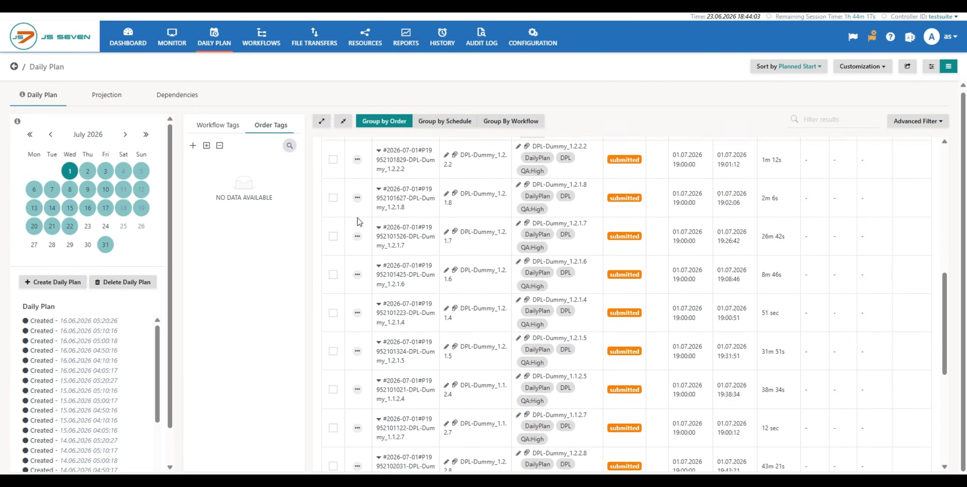
- Show the orders planned for 17 July 2026 and look through the list to the end of the page
{"action": "scroll", "coordinate": [360, 222], "scroll_direction": "down", "scroll_amount": 2}
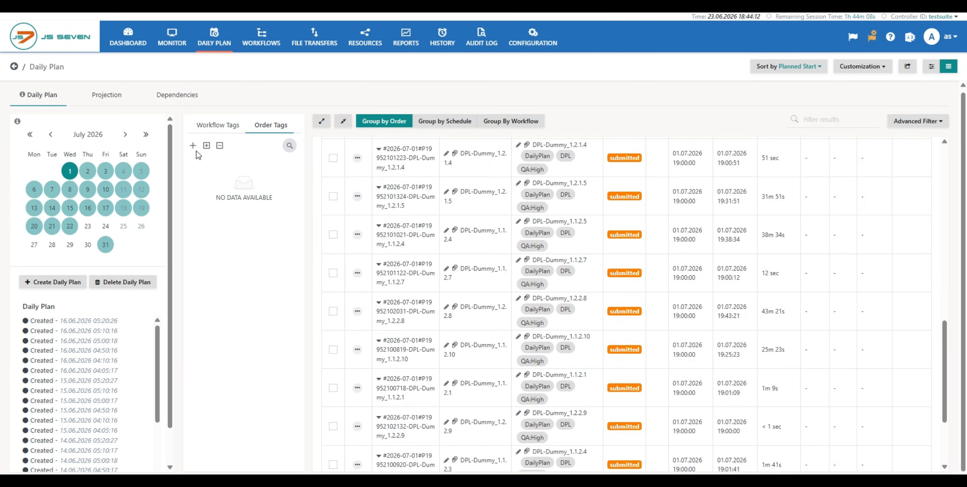
{"action": "left_click", "coordinate": [105, 211]}
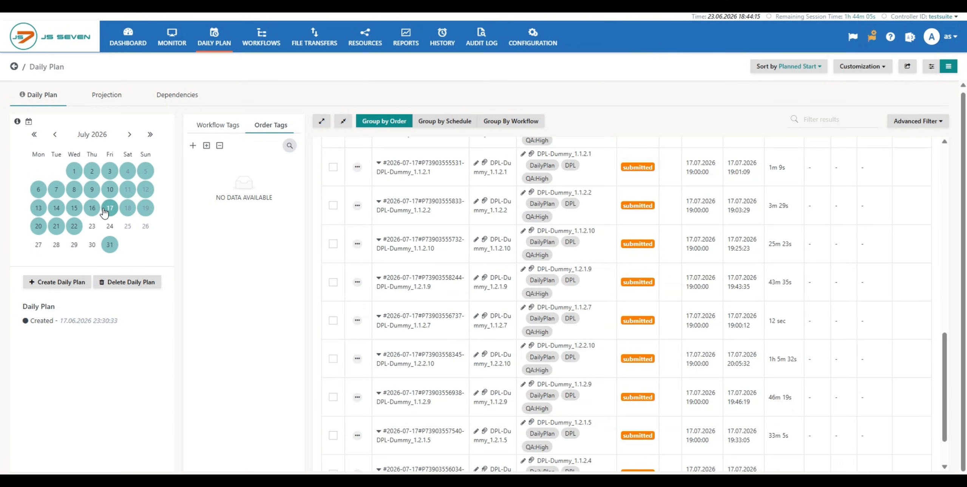
{"action": "scroll", "coordinate": [395, 208], "scroll_direction": "down", "scroll_amount": 3}
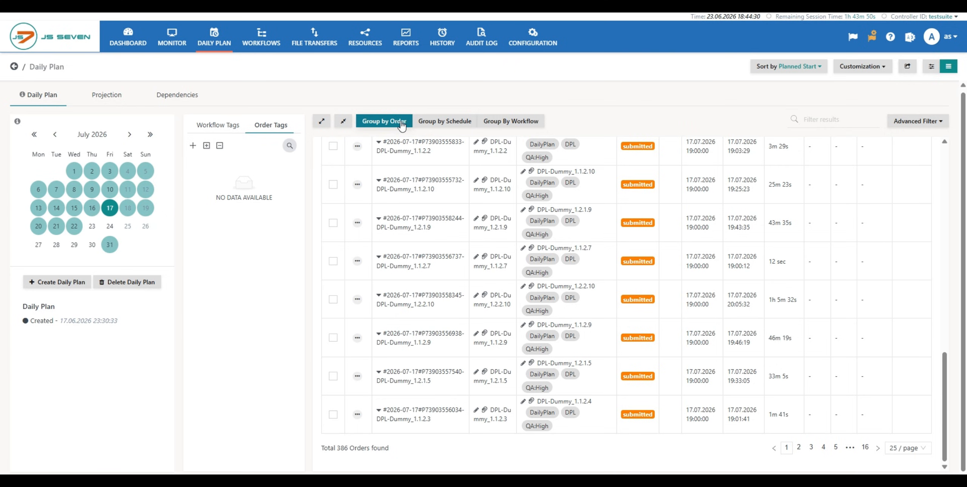
- Compare the 17 July 2026 orders grouped by schedule and by workflow, returning to grouping by order
{"action": "left_click", "coordinate": [447, 129]}
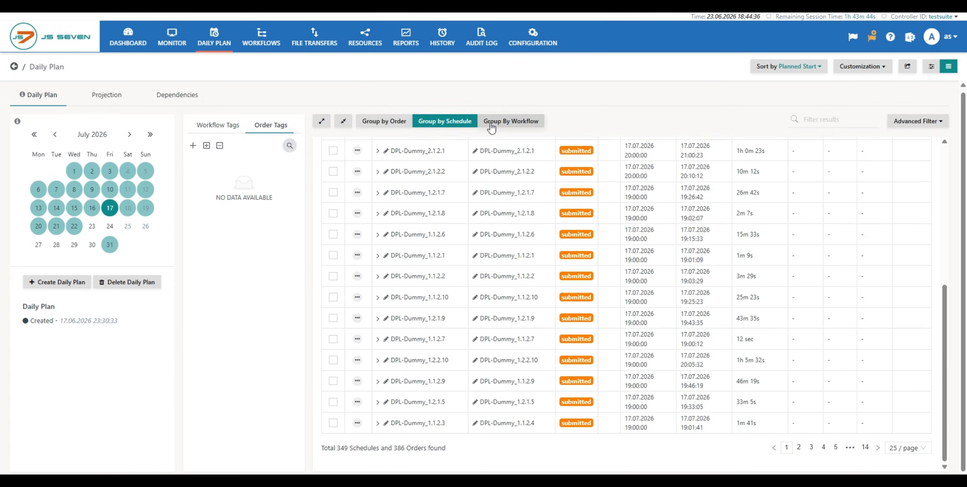
{"action": "left_click", "coordinate": [528, 129]}
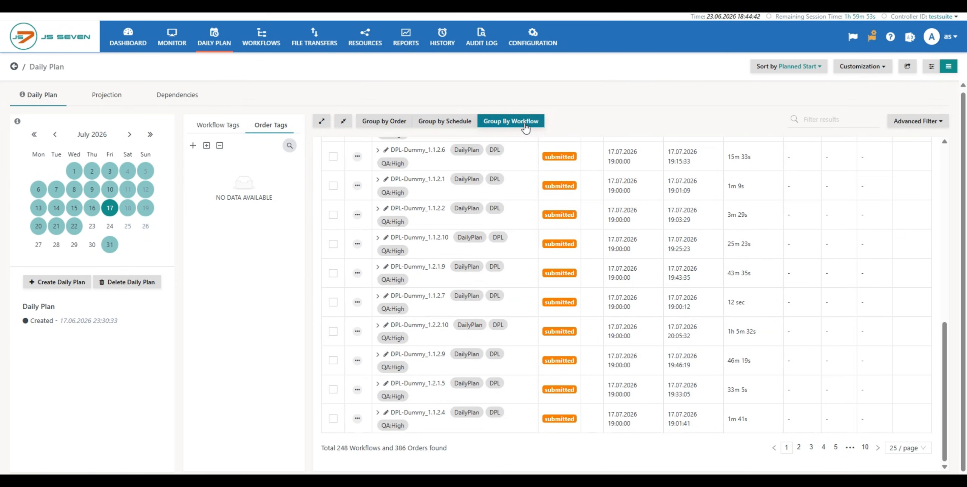
{"action": "left_click", "coordinate": [449, 123]}
{"action": "left_click", "coordinate": [389, 124]}
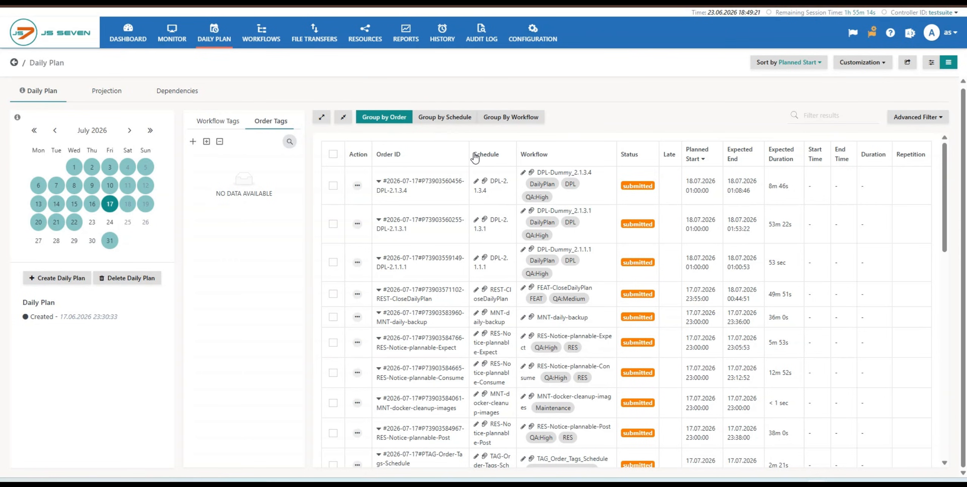
- Sort the 17 July 2026 orders by schedule, by workflow in descending order, and by status
{"action": "left_click_drag", "start_coordinate": [473, 155], "coordinate": [505, 158]}
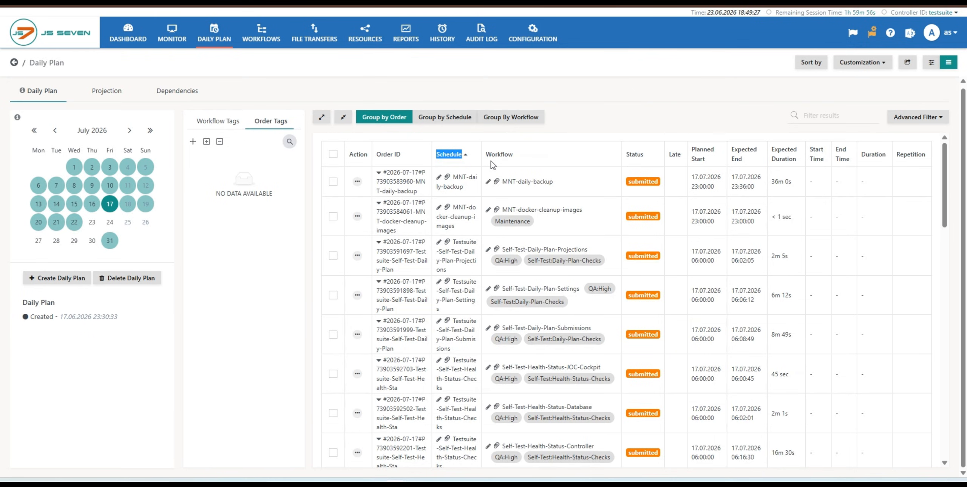
{"action": "left_click", "coordinate": [513, 162]}
{"action": "left_click", "coordinate": [513, 165]}
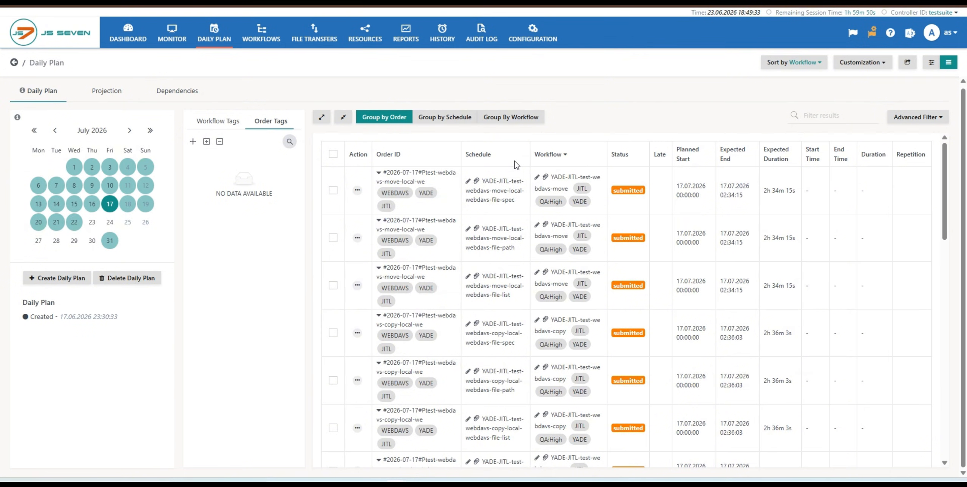
{"action": "left_click", "coordinate": [622, 162]}
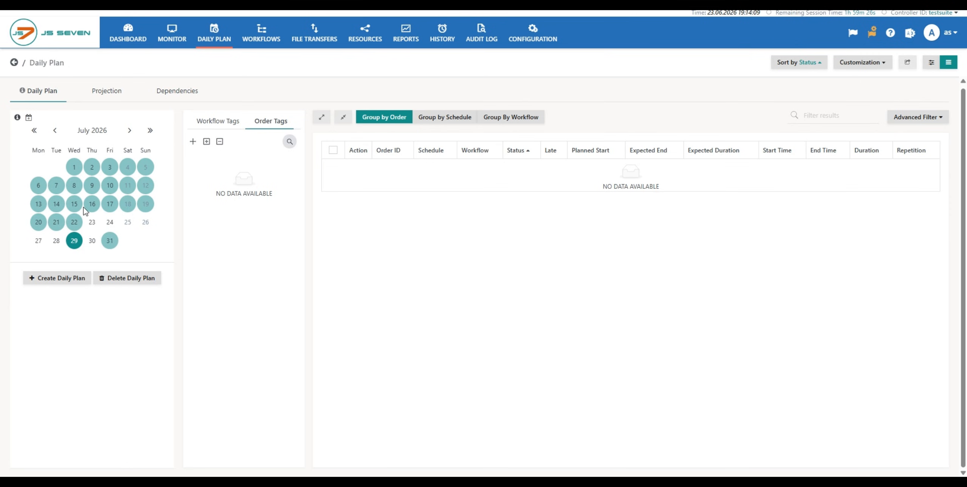
- Open the Create Daily Plan dialog for 23 July 2026
{"action": "left_click", "coordinate": [93, 223]}
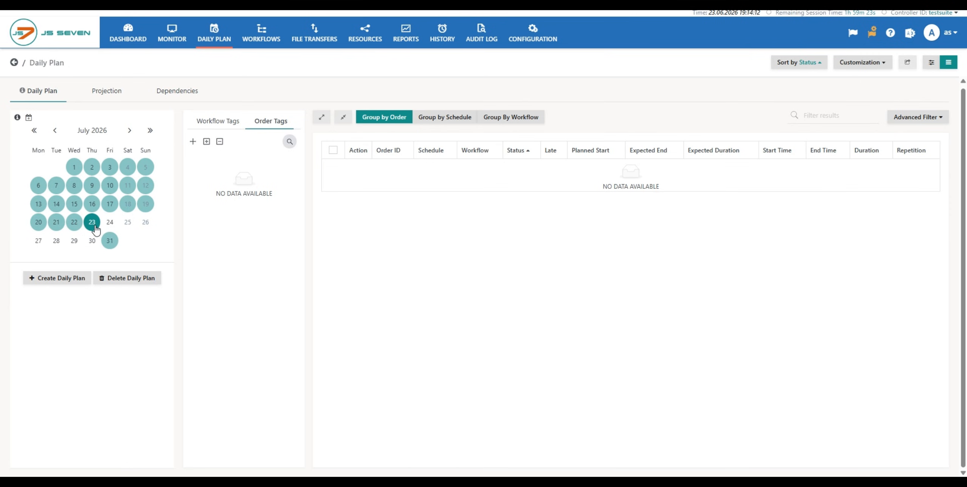
{"action": "left_click", "coordinate": [69, 280]}
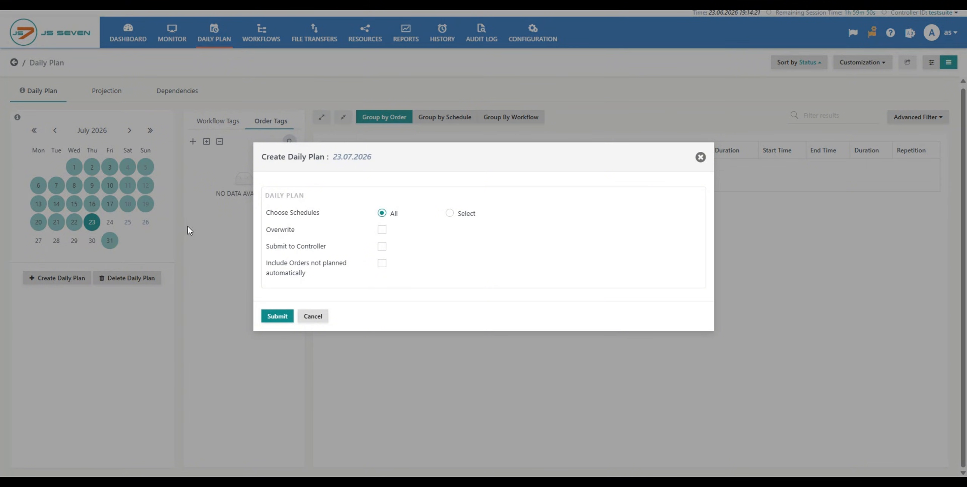
{"action": "mouse_move", "coordinate": [285, 217]}
- Explore choosing individual schedules by browsing the schedule folders, including Users, and return to all schedules
{"action": "left_click", "coordinate": [449, 213]}
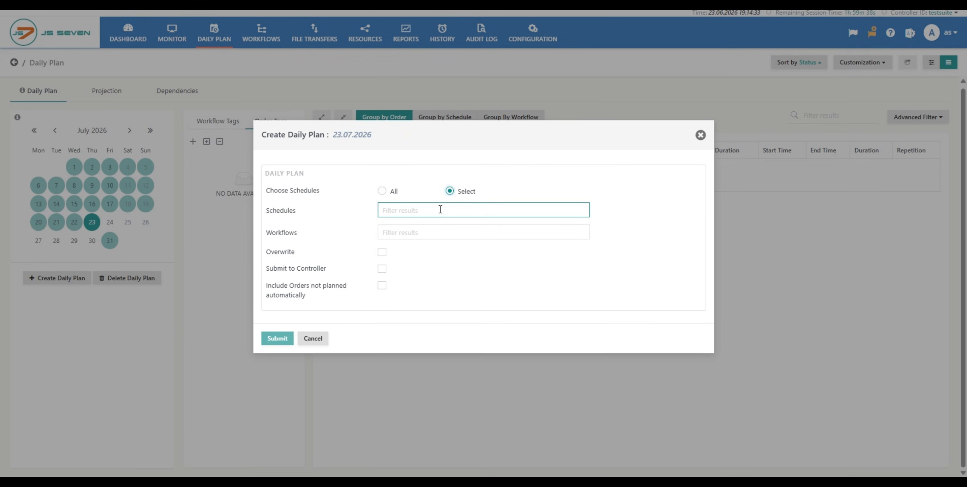
{"action": "left_click", "coordinate": [440, 210]}
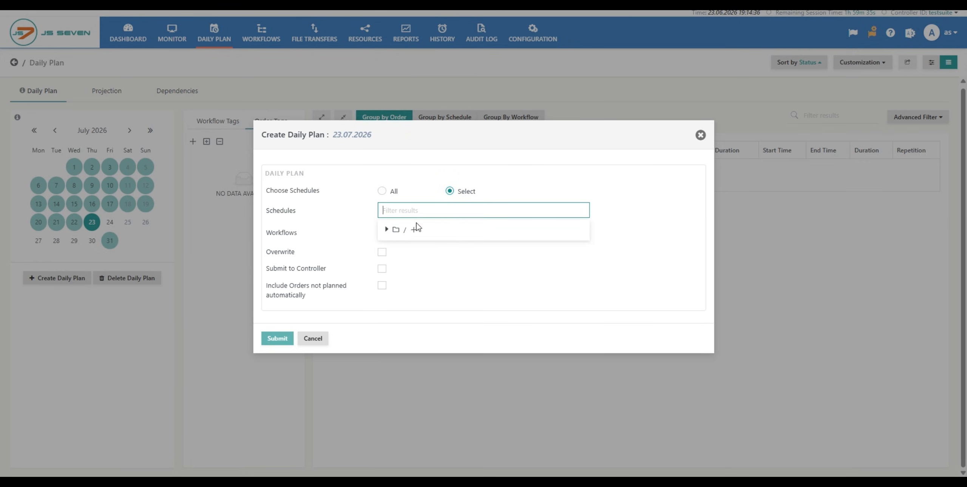
{"action": "left_click", "coordinate": [387, 230]}
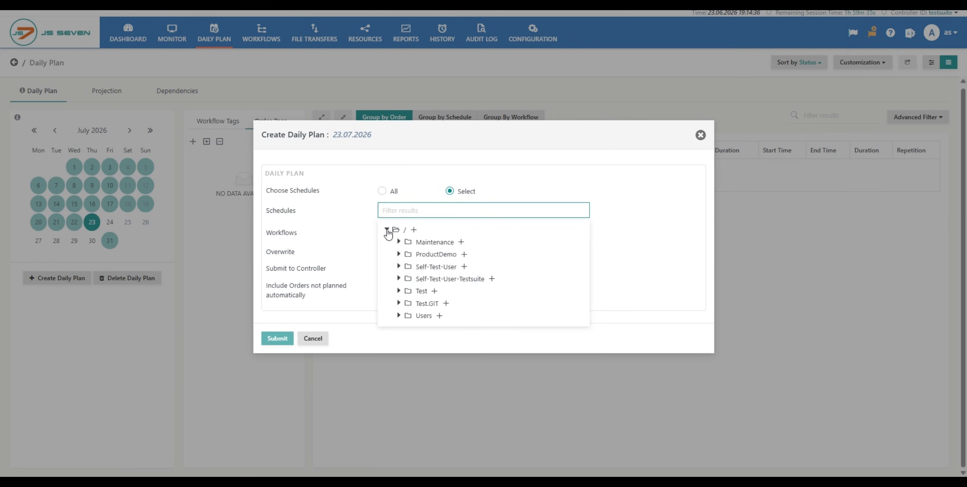
{"action": "left_click", "coordinate": [399, 316]}
{"action": "left_click", "coordinate": [411, 327]}
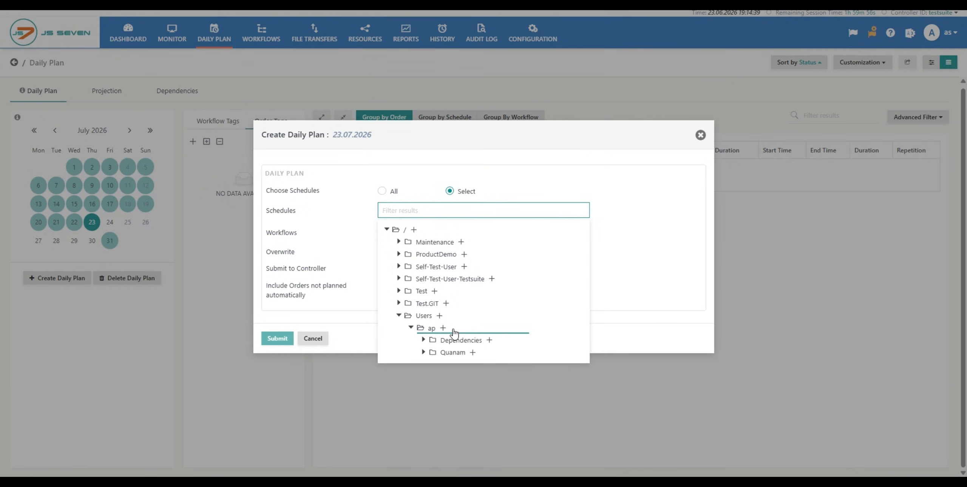
{"action": "left_click", "coordinate": [411, 327]}
{"action": "left_click", "coordinate": [401, 316]}
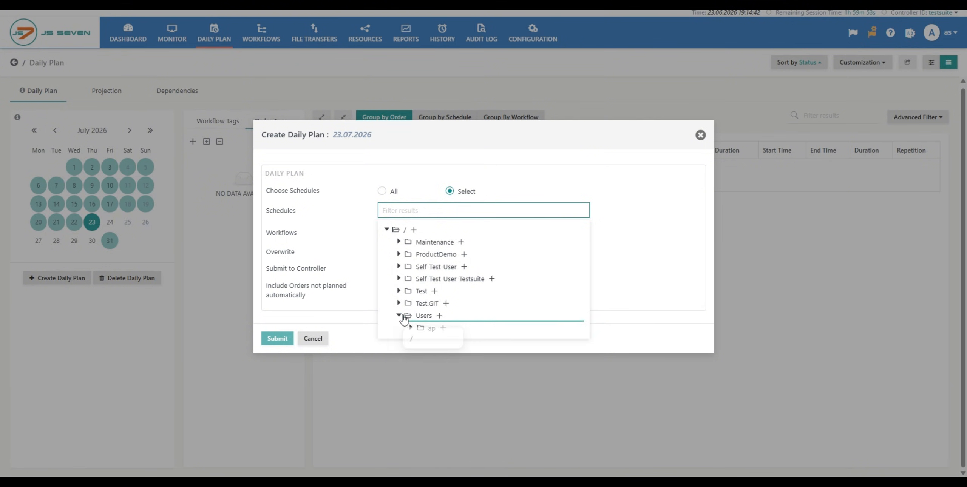
{"action": "left_click", "coordinate": [430, 166]}
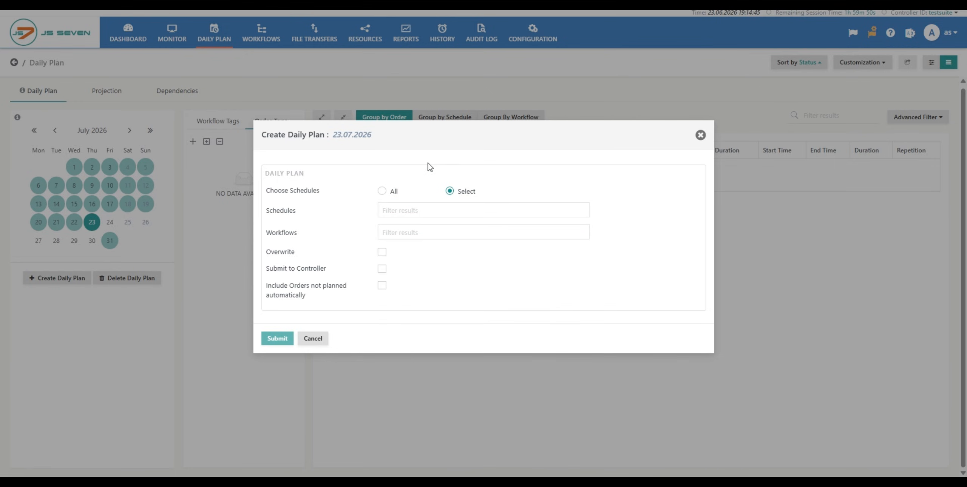
{"action": "left_click", "coordinate": [384, 194]}
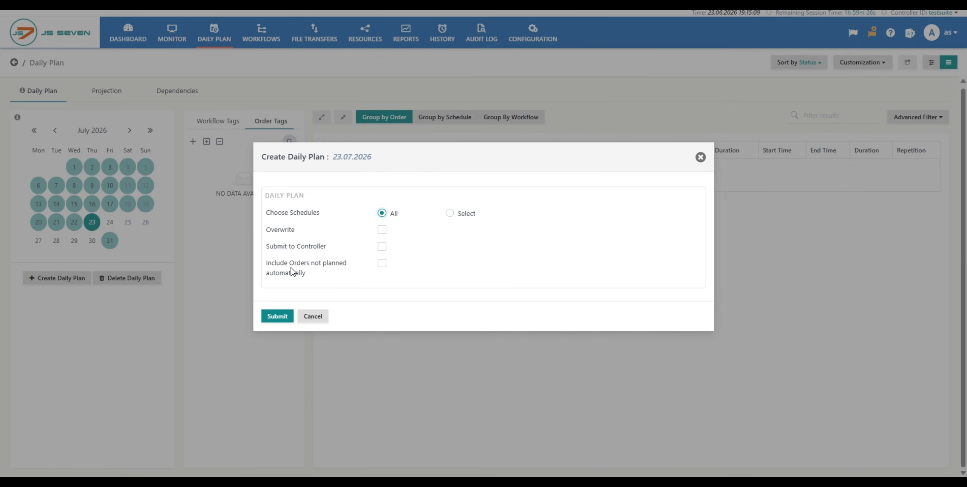
- Create the daily plan for 23 July 2026 from all schedules, without overwriting or submitting to the Controller
{"action": "mouse_move", "coordinate": [329, 265]}
{"action": "left_click", "coordinate": [280, 317]}
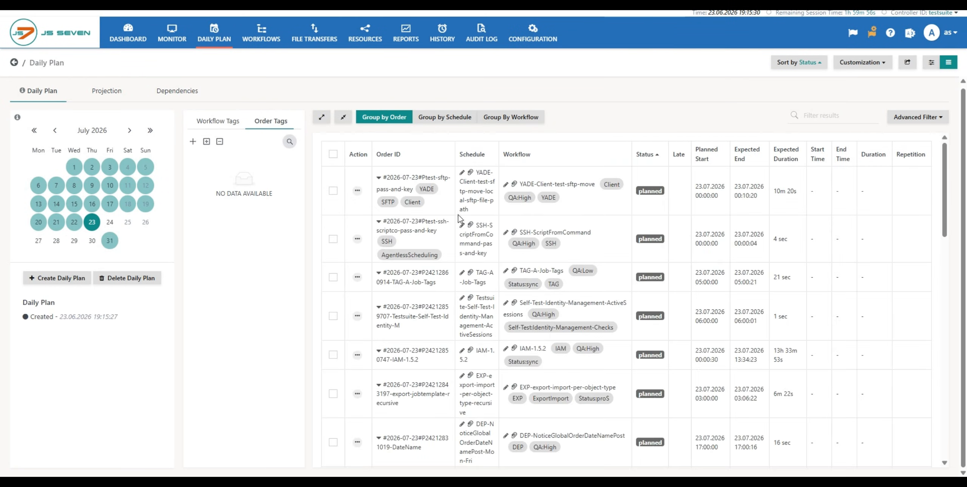
- Look through the orders created for 23 July 2026 and highlight the total number of orders
{"action": "scroll", "coordinate": [482, 286], "scroll_direction": "down", "scroll_amount": 10}
{"action": "scroll", "coordinate": [481, 286], "scroll_direction": "down", "scroll_amount": 7}
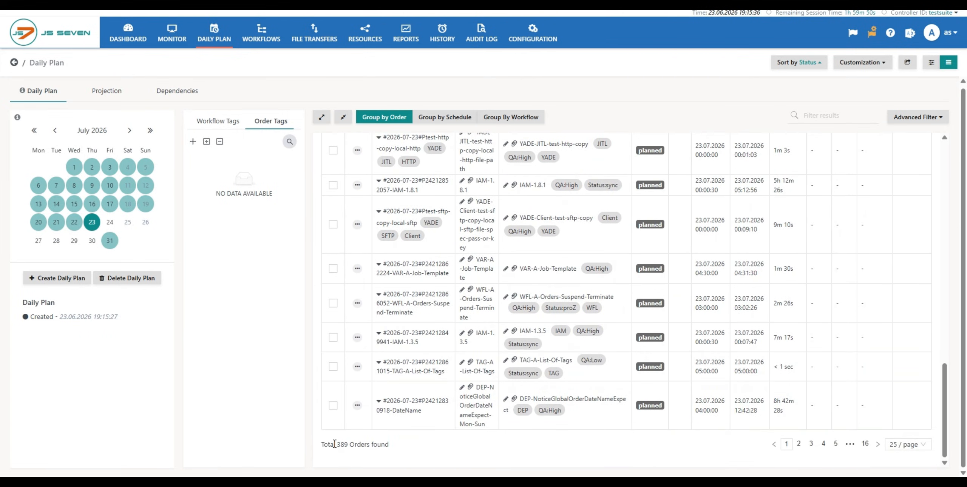
{"action": "left_click_drag", "start_coordinate": [334, 445], "coordinate": [359, 438]}
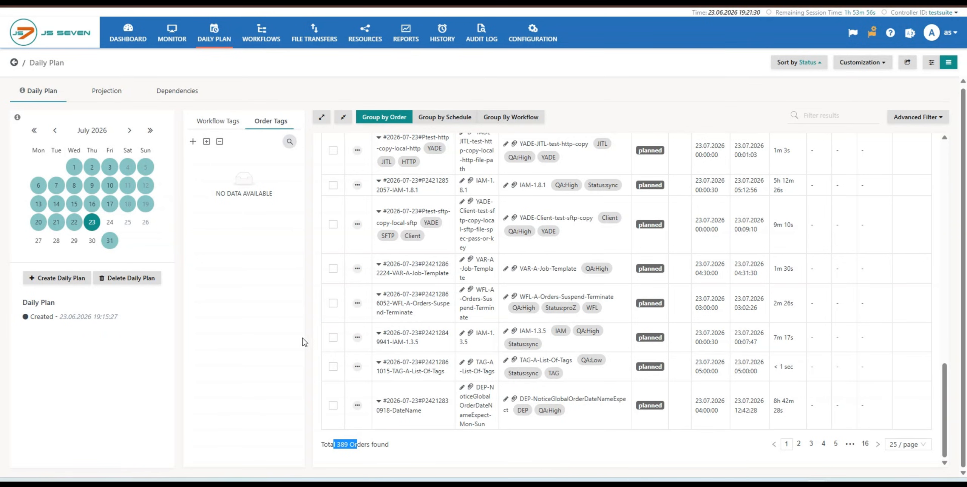
- Toggle the Submit to Controller option on and off for the 23 July 2026 daily plan, and close the dialog without submitting
{"action": "left_click", "coordinate": [57, 284]}
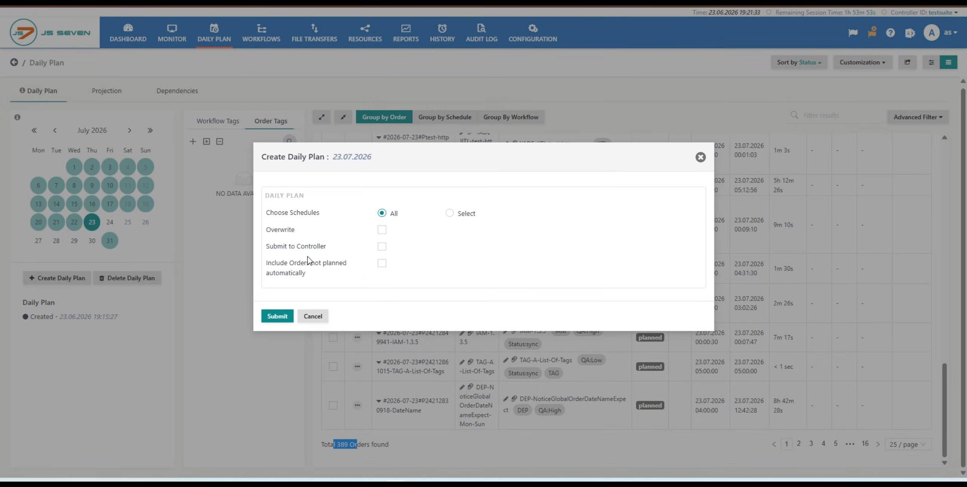
{"action": "left_click", "coordinate": [382, 249]}
{"action": "left_click", "coordinate": [382, 249]}
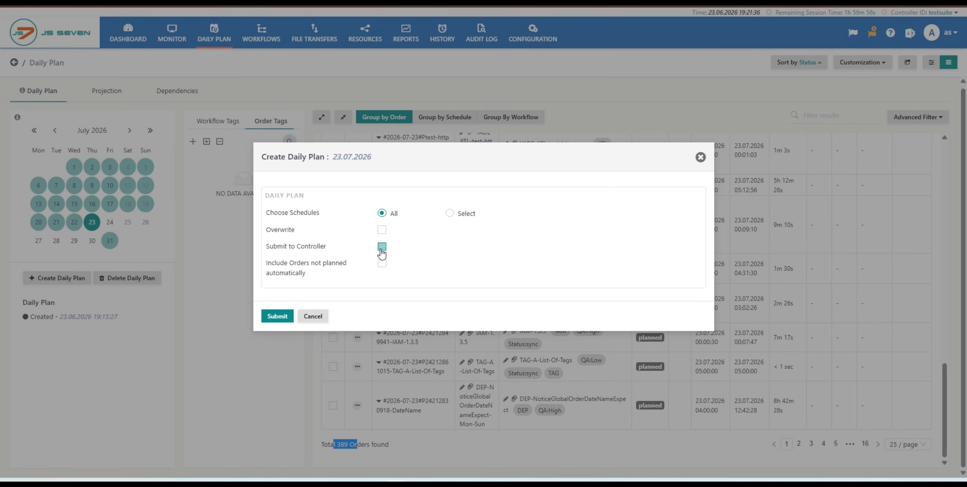
{"action": "left_click", "coordinate": [700, 159]}
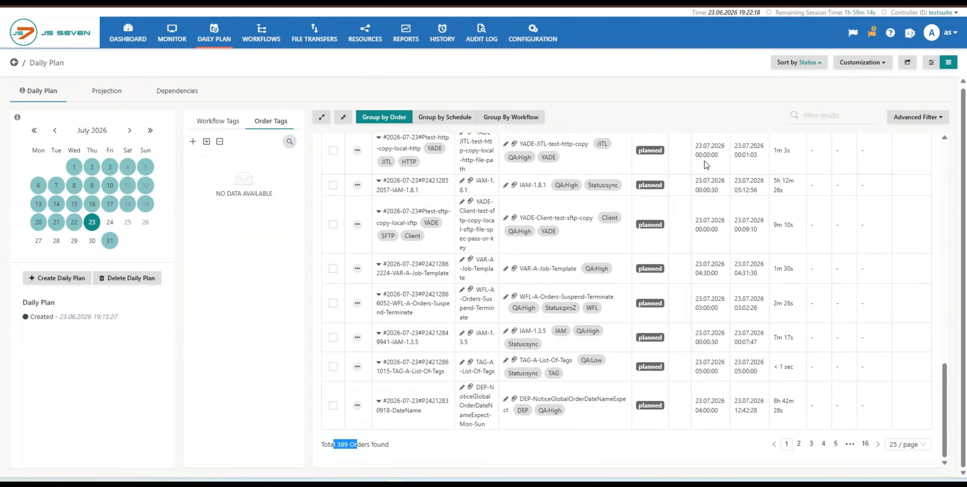
- Compare an order's status on 23 July 2026 with one on 9 July 2026, highlighting both statuses
{"action": "left_click_drag", "start_coordinate": [647, 163], "coordinate": [649, 154]}
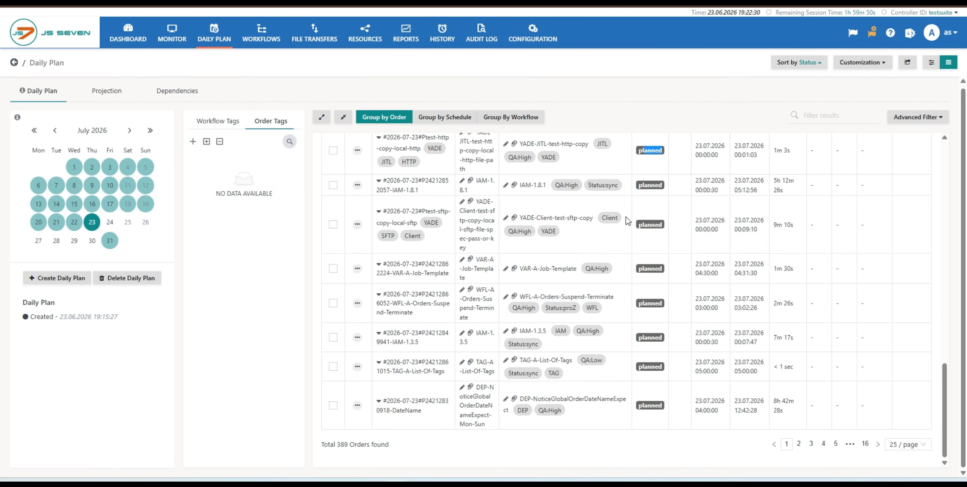
{"action": "left_click", "coordinate": [91, 186]}
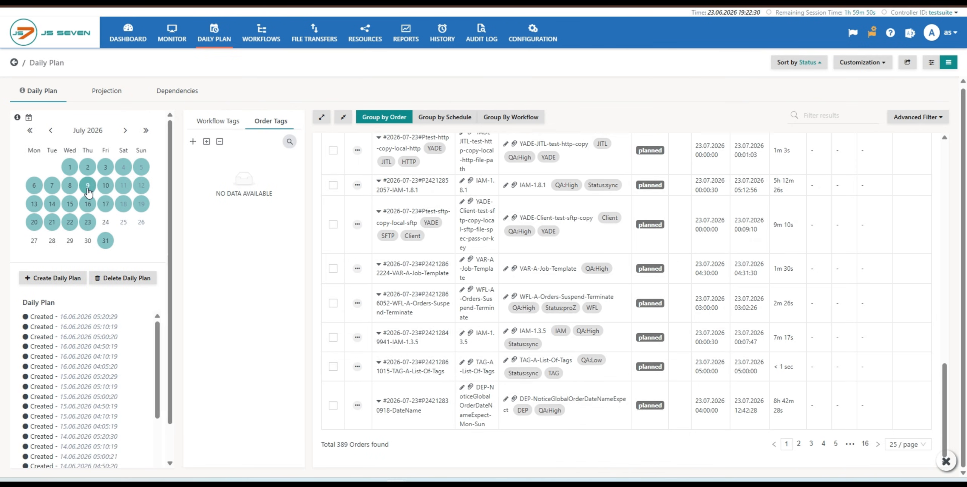
{"action": "left_click_drag", "start_coordinate": [624, 172], "coordinate": [649, 175]}
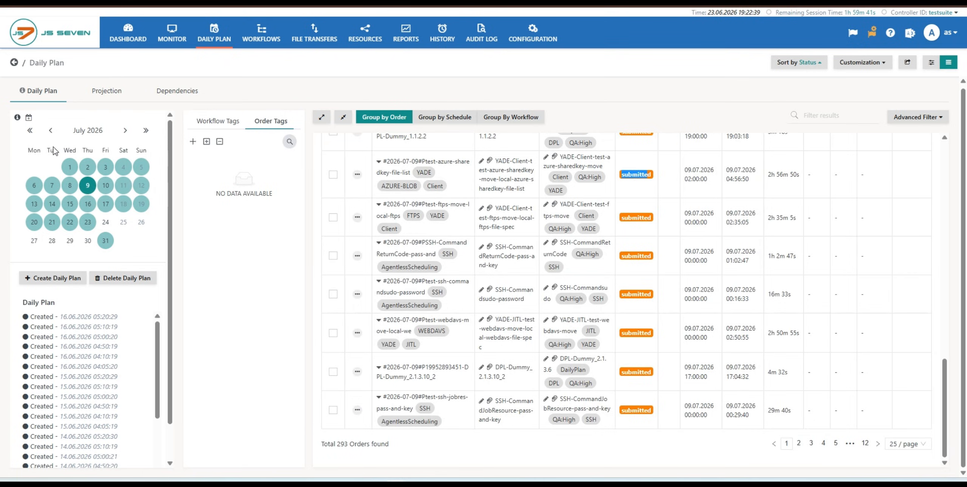
- Go back to June 2026 in the calendar and show the orders of 14 June 2026
{"action": "left_click", "coordinate": [51, 131]}
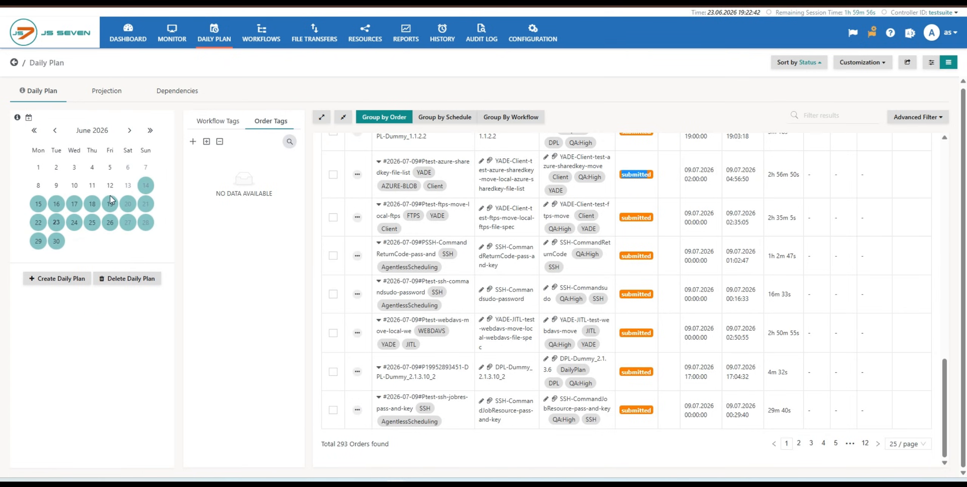
{"action": "left_click", "coordinate": [128, 188]}
{"action": "left_click", "coordinate": [146, 186]}
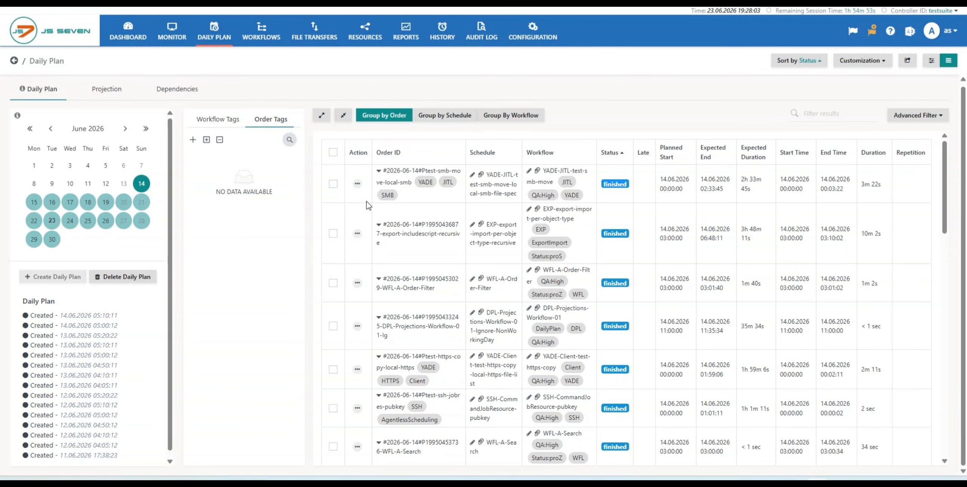
- Examine the actions available for the first 14 June 2026 order and for all orders selected on the page
{"action": "left_click", "coordinate": [356, 185]}
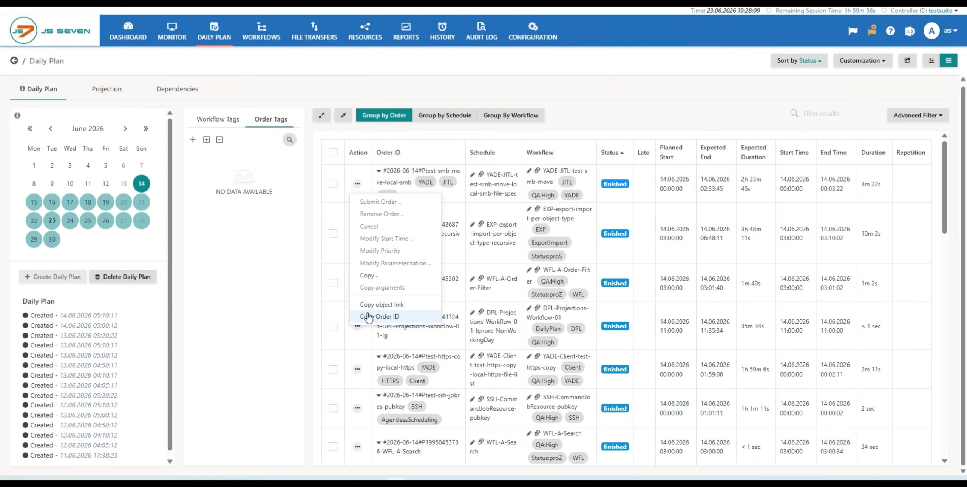
{"action": "left_click", "coordinate": [267, 307]}
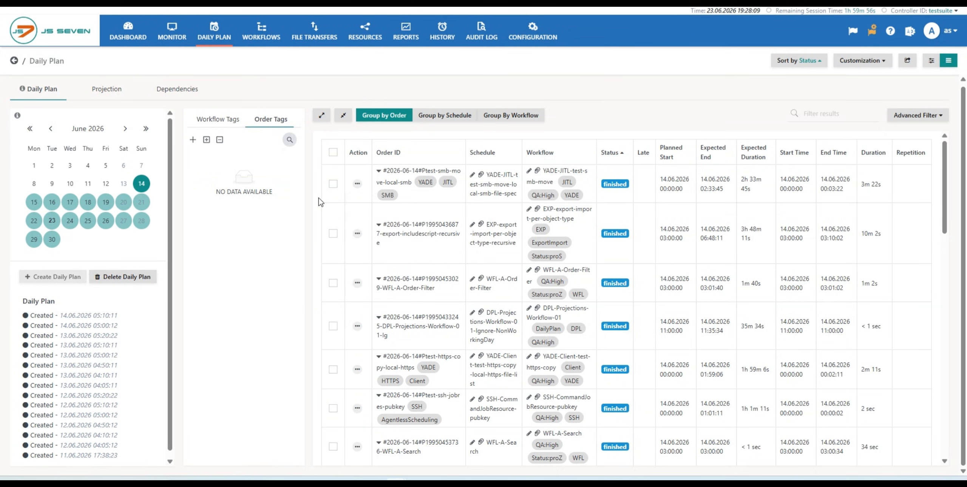
{"action": "left_click", "coordinate": [333, 153]}
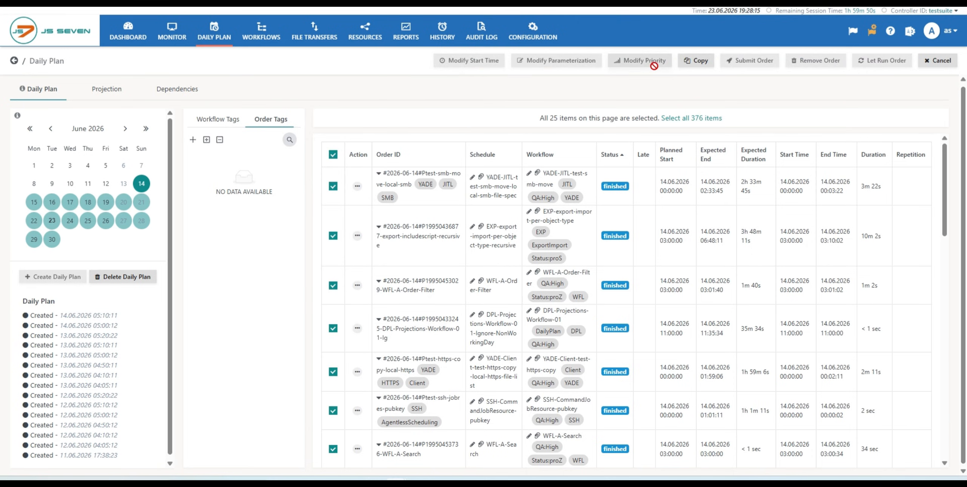
- Show the orders of 30 July 2026 and view the actions available for the first order
{"action": "left_click", "coordinate": [92, 244]}
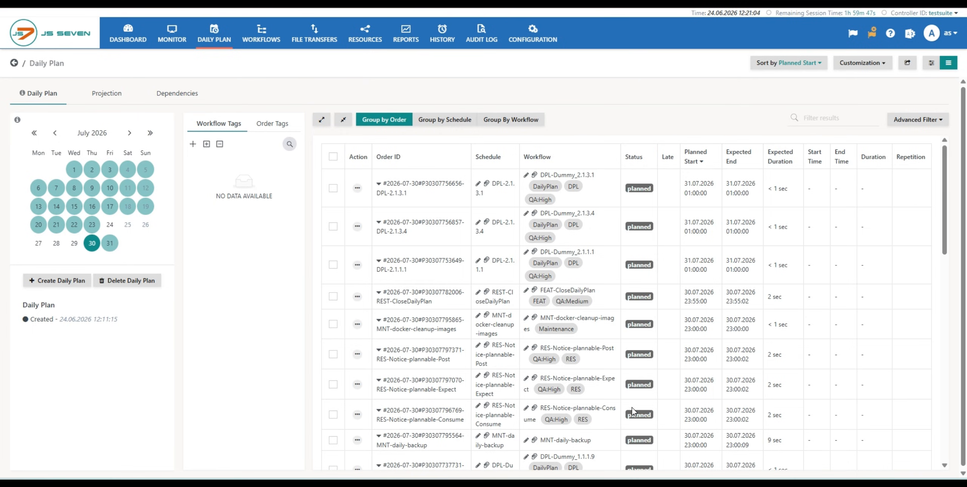
{"action": "left_click", "coordinate": [357, 189]}
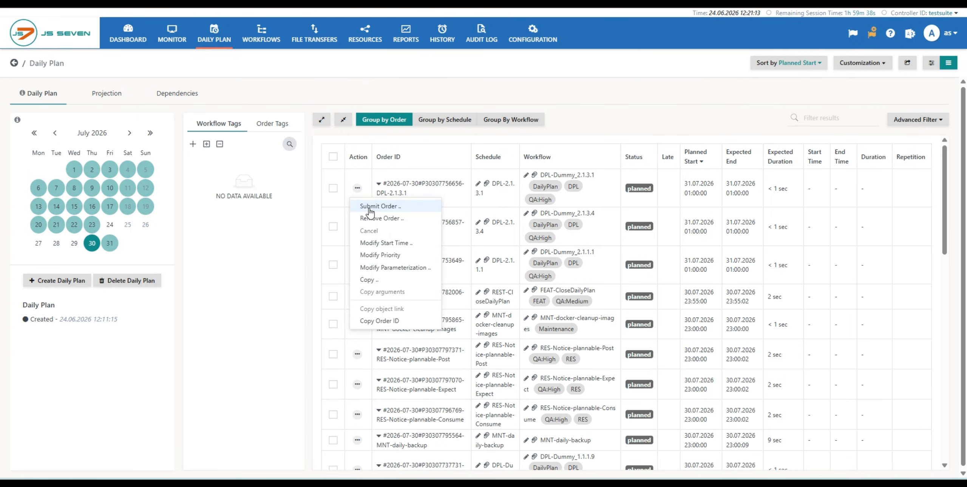
- Select all orders of the 30 July 2026 daily plan across all pages
{"action": "left_click", "coordinate": [333, 158]}
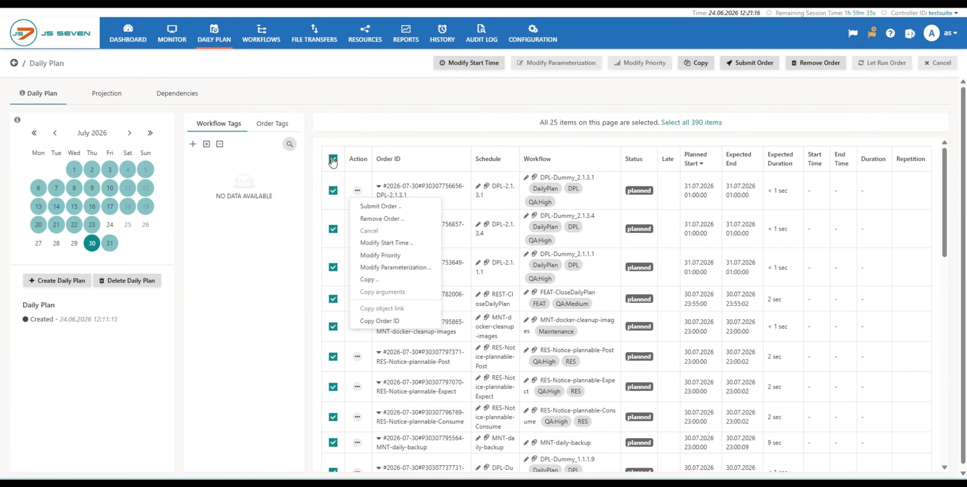
{"action": "left_click", "coordinate": [682, 124]}
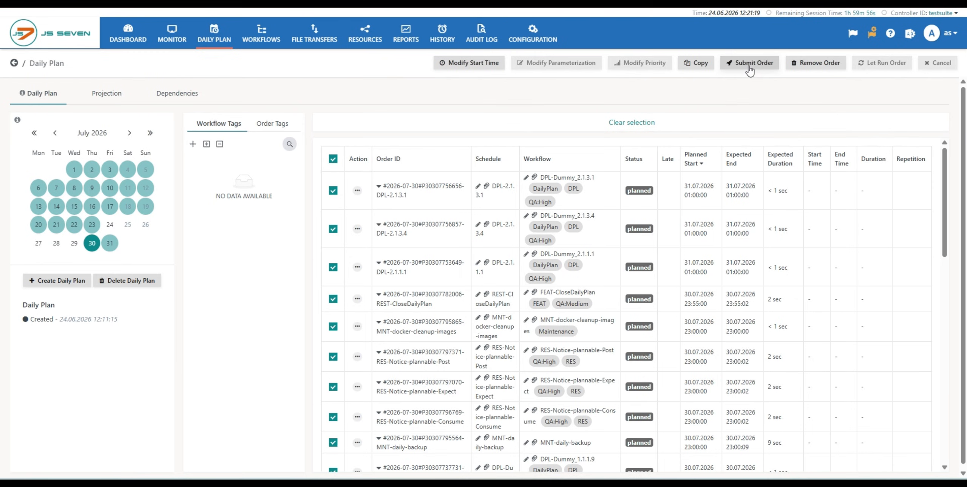
- Clear the selection, open the removal confirmation for the first 30 July 2026 order, and close it without removing the order
{"action": "left_click", "coordinate": [619, 125]}
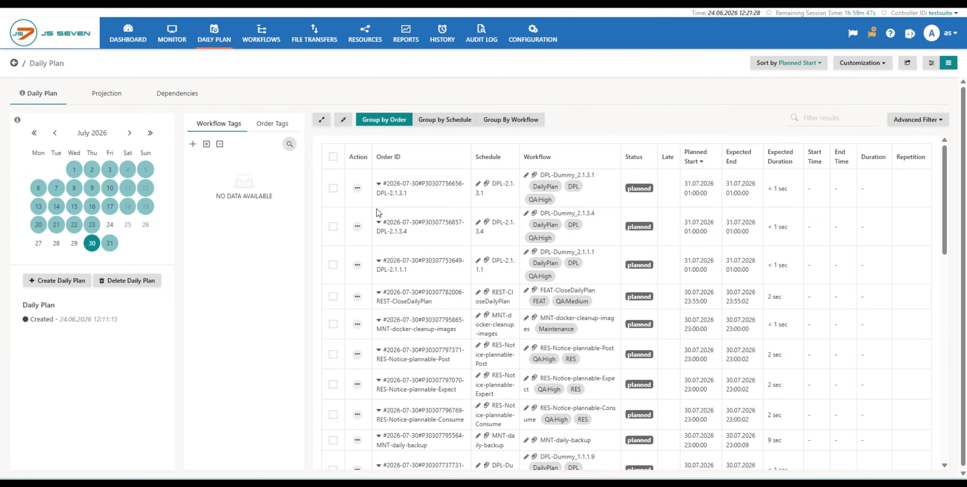
{"action": "left_click", "coordinate": [357, 188]}
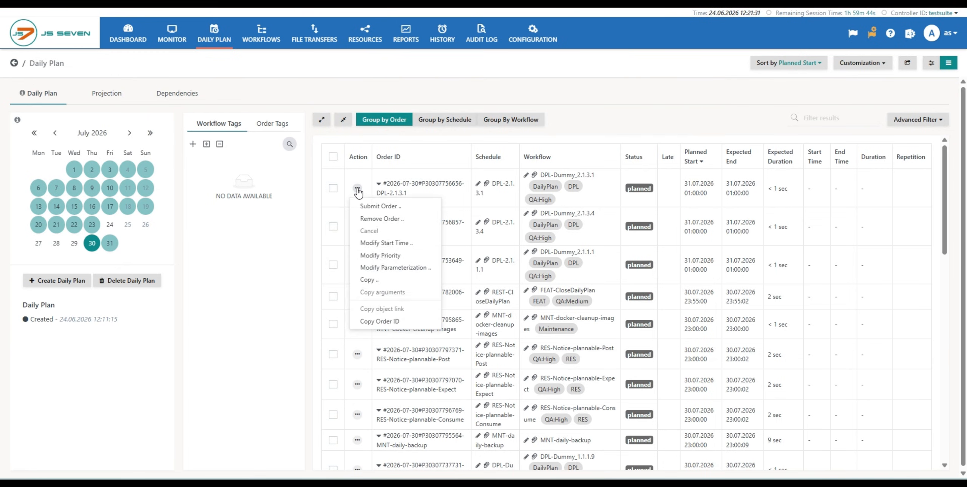
{"action": "left_click", "coordinate": [369, 218]}
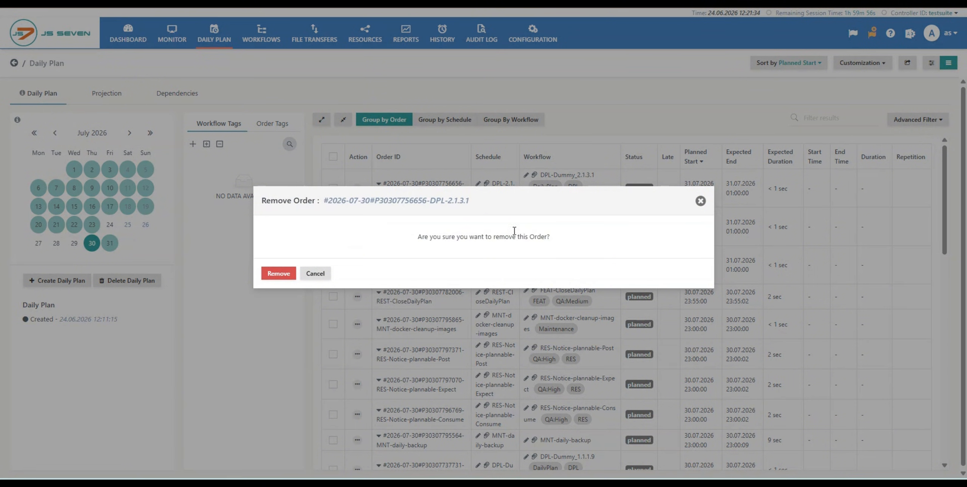
{"action": "left_click", "coordinate": [701, 201]}
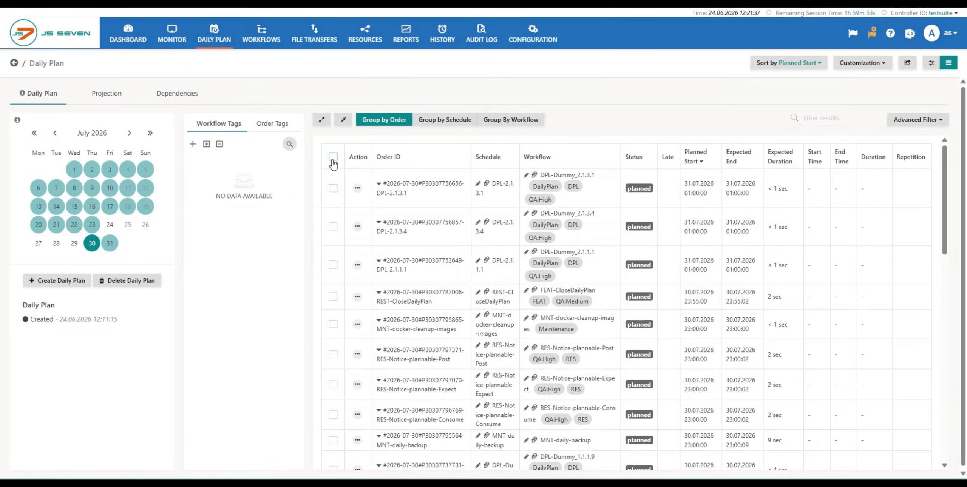
- Select all 30 July 2026 orders across all pages to view the bulk actions, and clear the selection
{"action": "left_click", "coordinate": [333, 156]}
{"action": "left_click", "coordinate": [688, 128]}
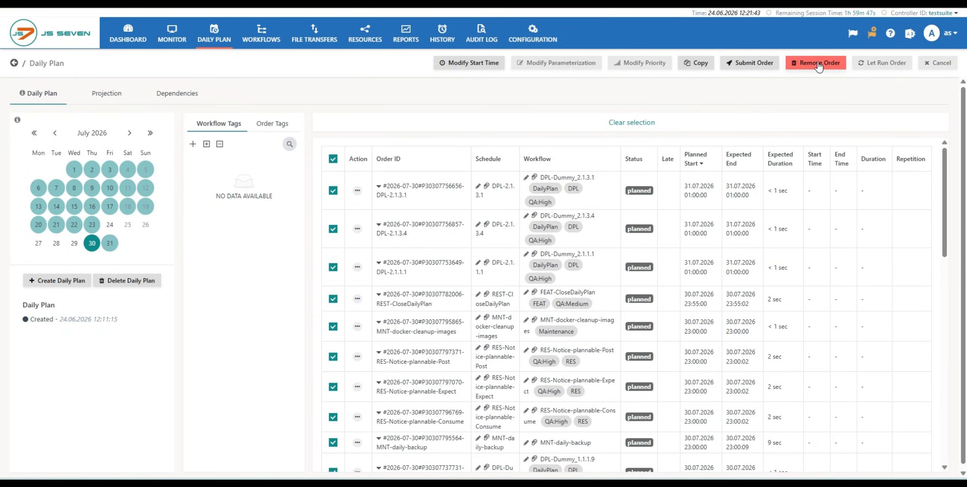
{"action": "left_click", "coordinate": [332, 158]}
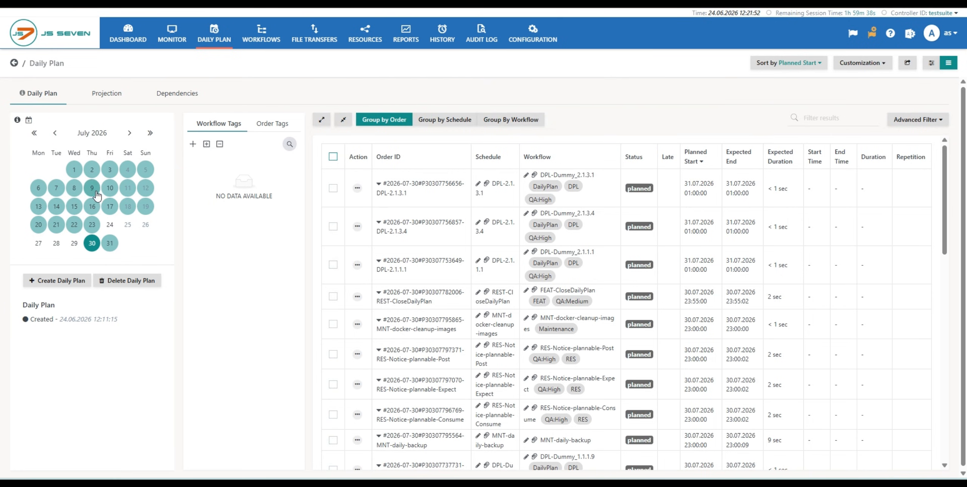
- Show the orders of 16 July 2026 and cancel the first submitted order, DPL-2.1.3.1
{"action": "left_click", "coordinate": [93, 208]}
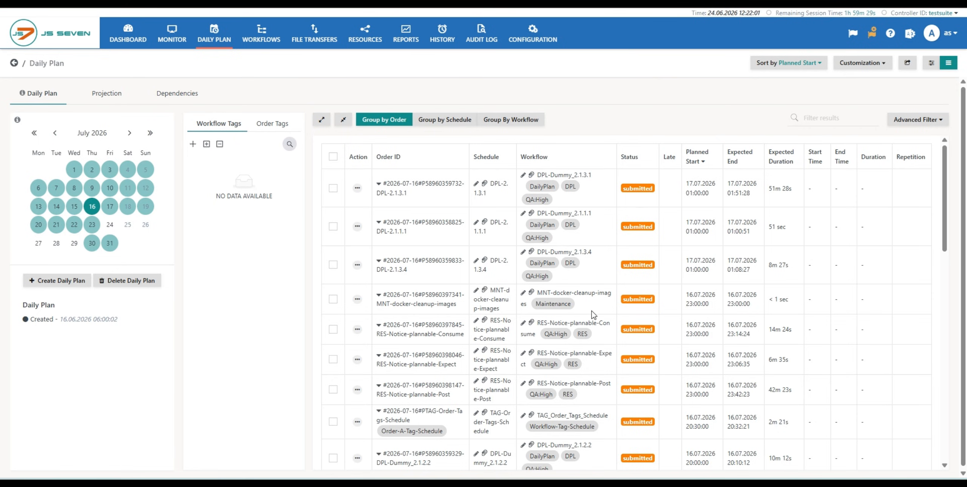
{"action": "left_click", "coordinate": [357, 191]}
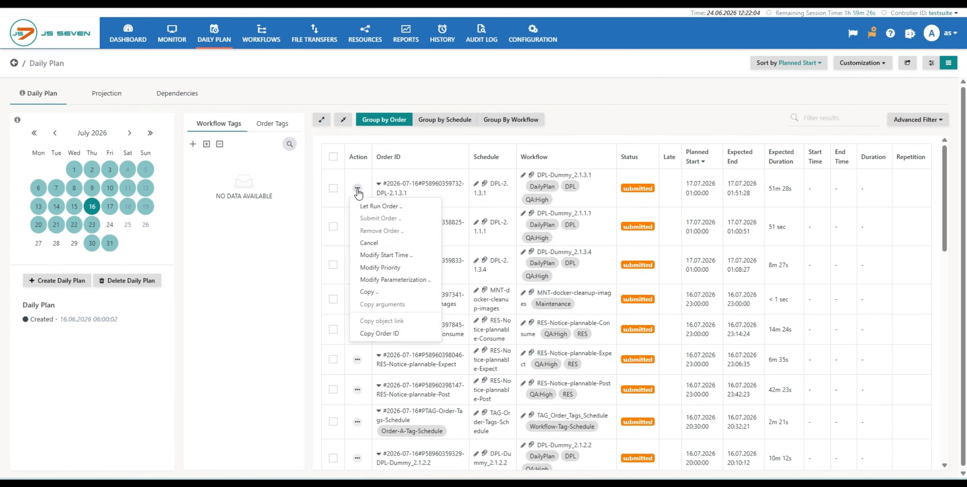
{"action": "left_click", "coordinate": [367, 247]}
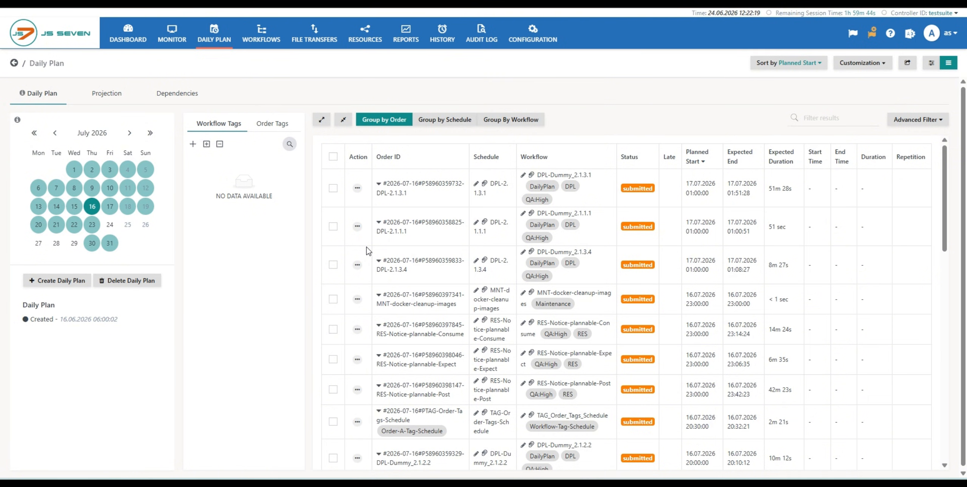
- Go to the last page of the 16 July 2026 orders and look through the order statuses
{"action": "scroll", "coordinate": [838, 466], "scroll_direction": "down", "scroll_amount": 15}
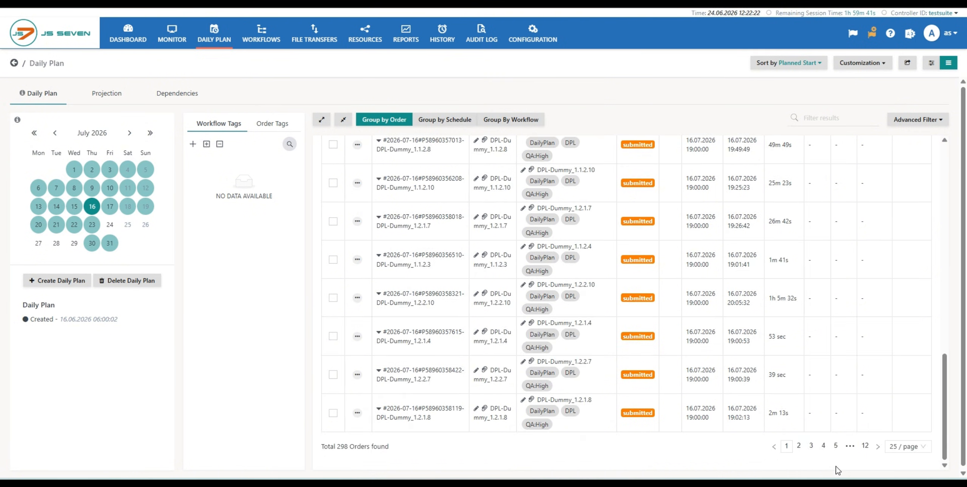
{"action": "left_click", "coordinate": [868, 447]}
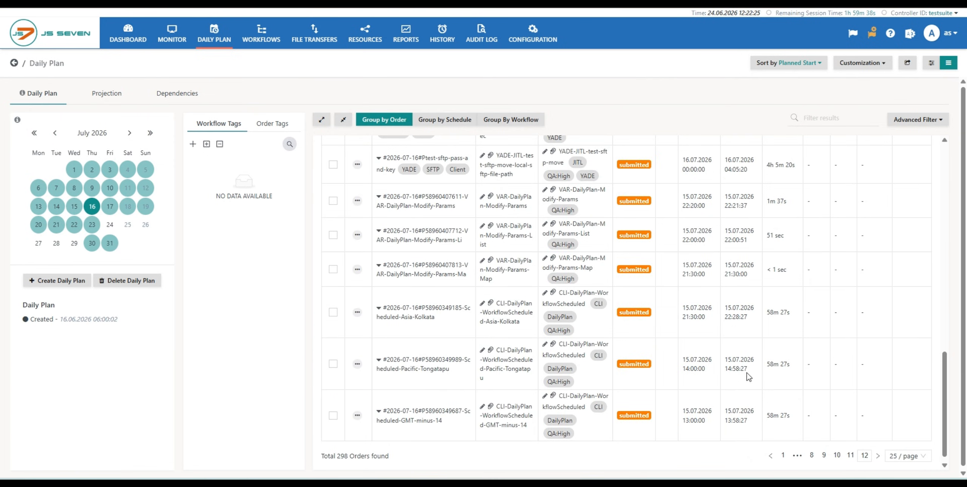
{"action": "scroll", "coordinate": [746, 374], "scroll_direction": "down", "scroll_amount": 1}
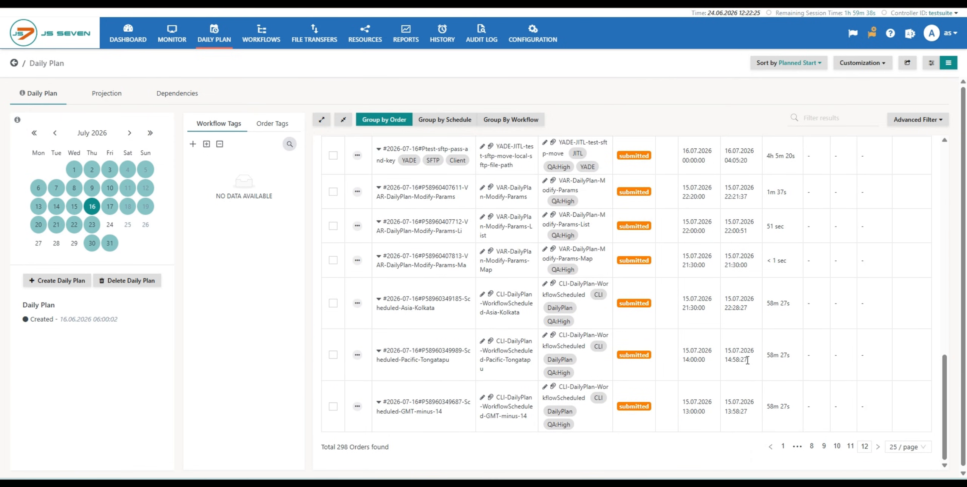
{"action": "scroll", "coordinate": [746, 362], "scroll_direction": "down", "scroll_amount": 1}
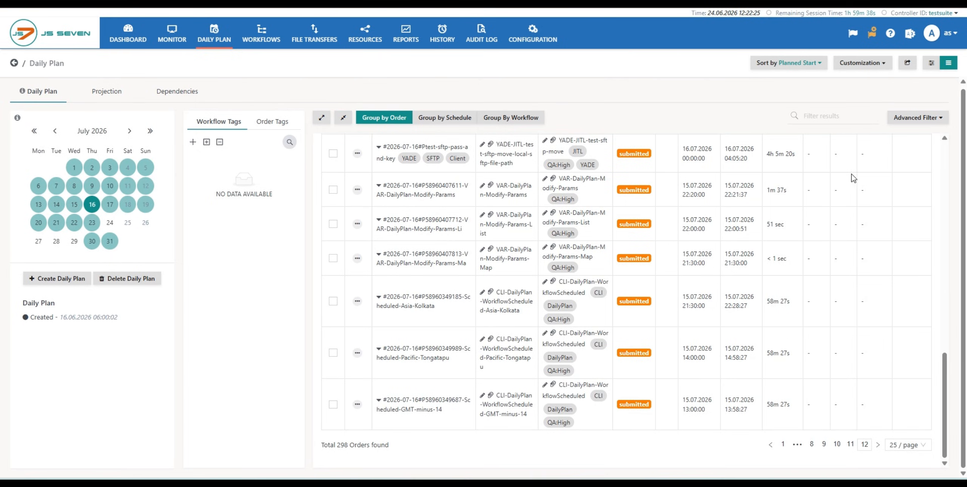
- Open the advanced filter and set its specific date range from 16.07.2026 to 16.07.2026
{"action": "left_click", "coordinate": [910, 129]}
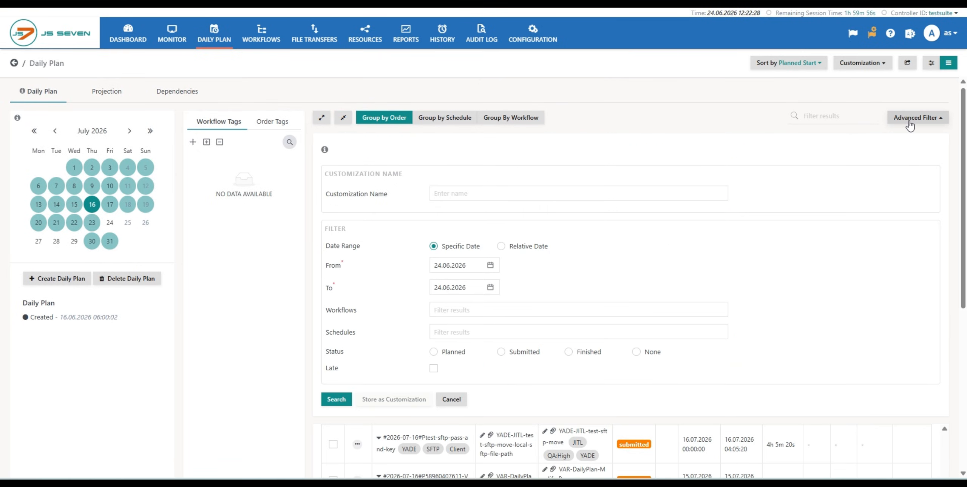
{"action": "left_click", "coordinate": [570, 315]}
{"action": "scroll", "coordinate": [571, 319], "scroll_direction": "down", "scroll_amount": 2}
{"action": "scroll", "coordinate": [572, 319], "scroll_direction": "down", "scroll_amount": 3}
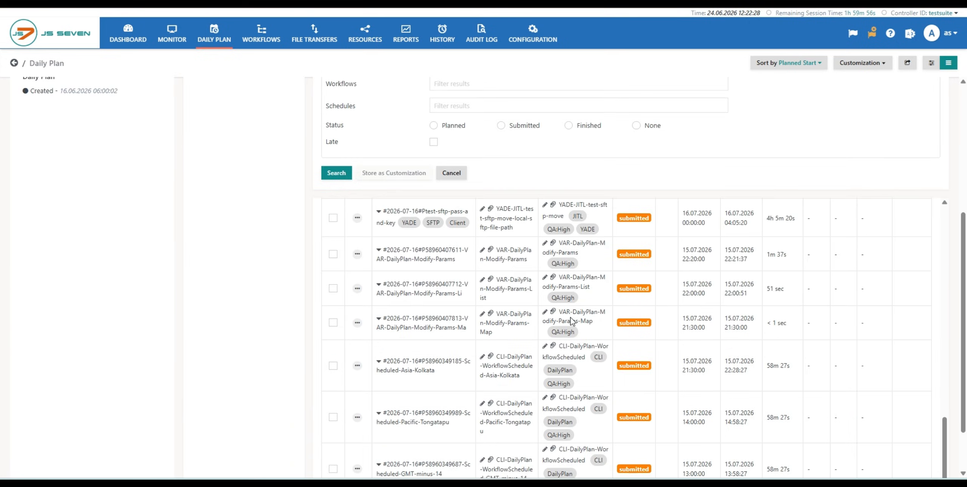
{"action": "scroll", "coordinate": [503, 317], "scroll_direction": "up", "scroll_amount": 3}
{"action": "left_click", "coordinate": [490, 211]}
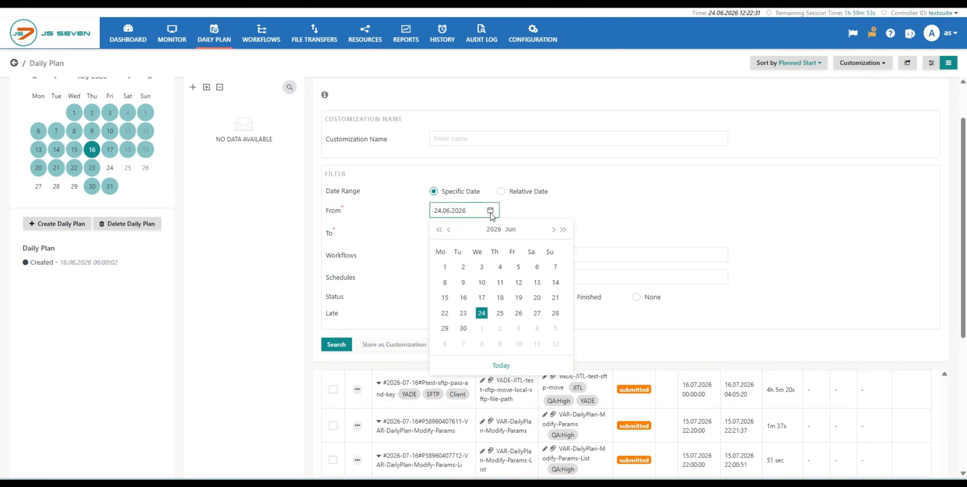
{"action": "left_click", "coordinate": [554, 230]}
{"action": "left_click", "coordinate": [500, 298]}
{"action": "left_click", "coordinate": [554, 252]}
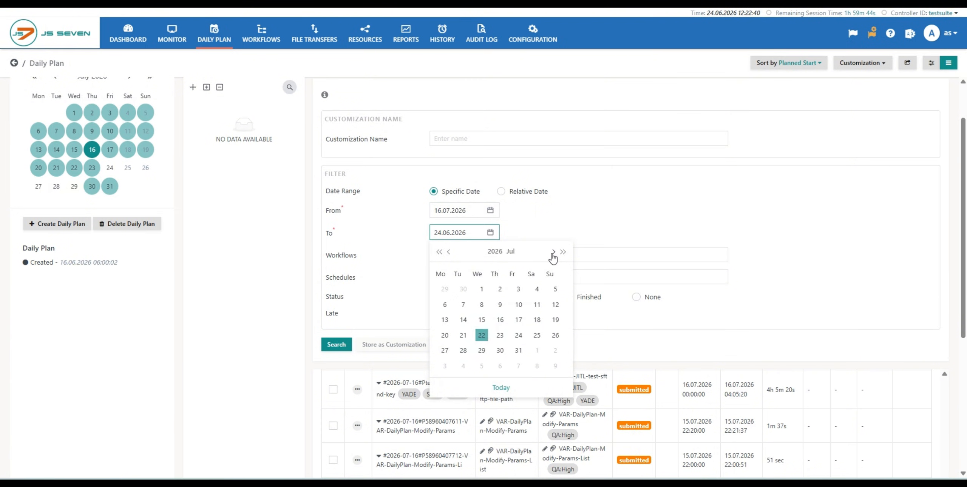
{"action": "left_click", "coordinate": [501, 320]}
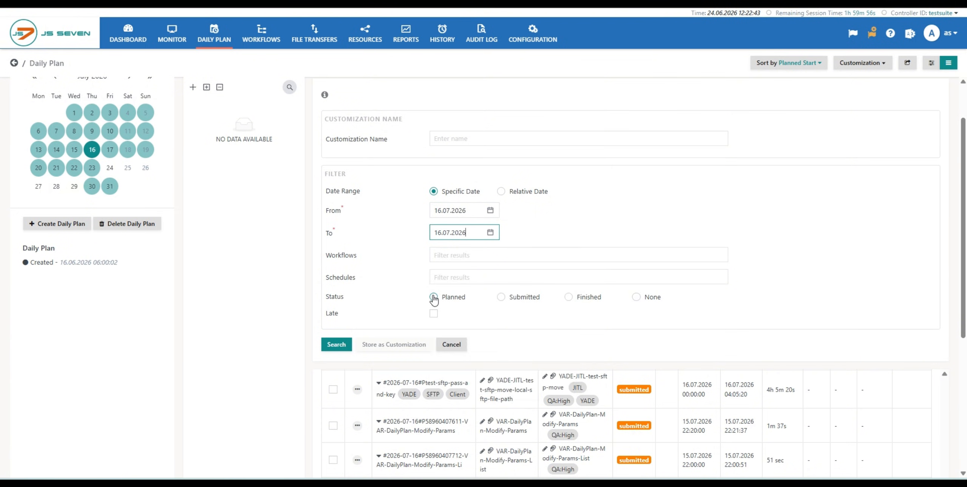
- Search the date range for orders with the Planned status and close the advanced filter
{"action": "left_click", "coordinate": [433, 297]}
{"action": "left_click", "coordinate": [335, 344]}
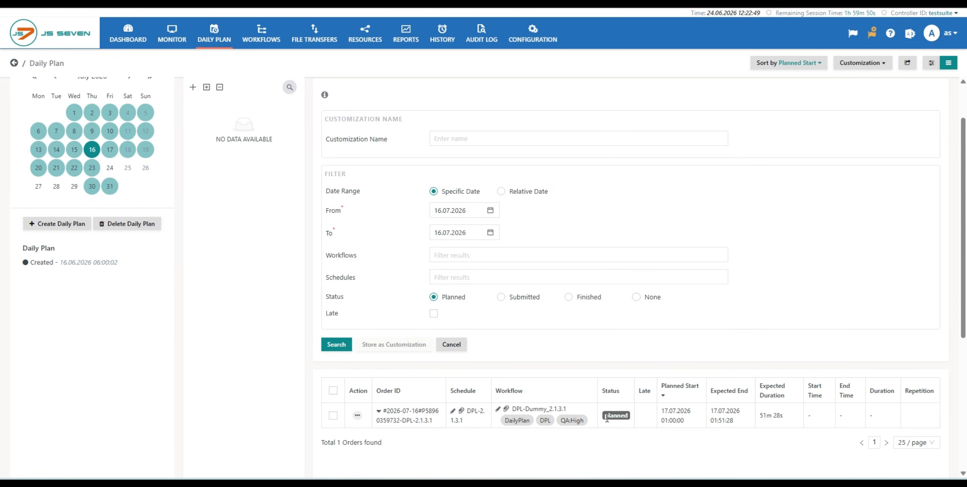
{"action": "left_click", "coordinate": [456, 344]}
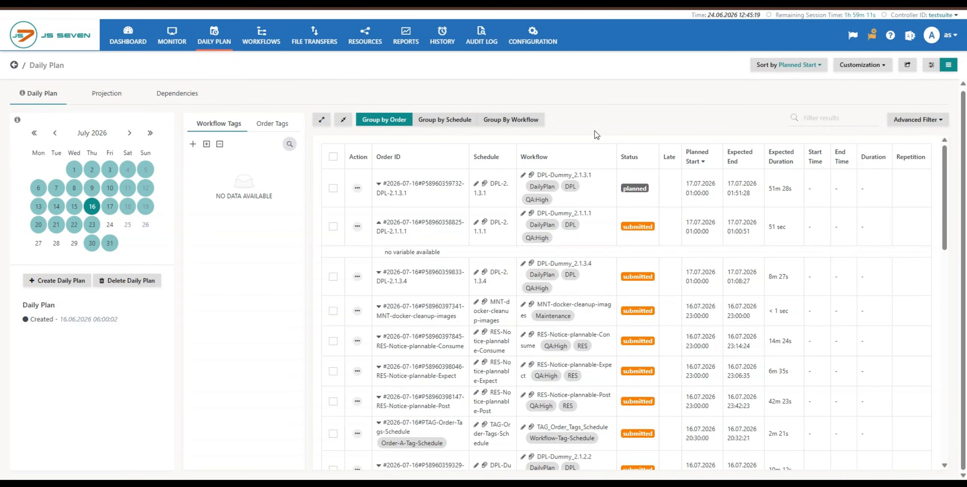
- Compare the individual and bulk actions available for the submitted order DPL-2.1.1.1, and deselect the order
{"action": "left_click", "coordinate": [358, 226]}
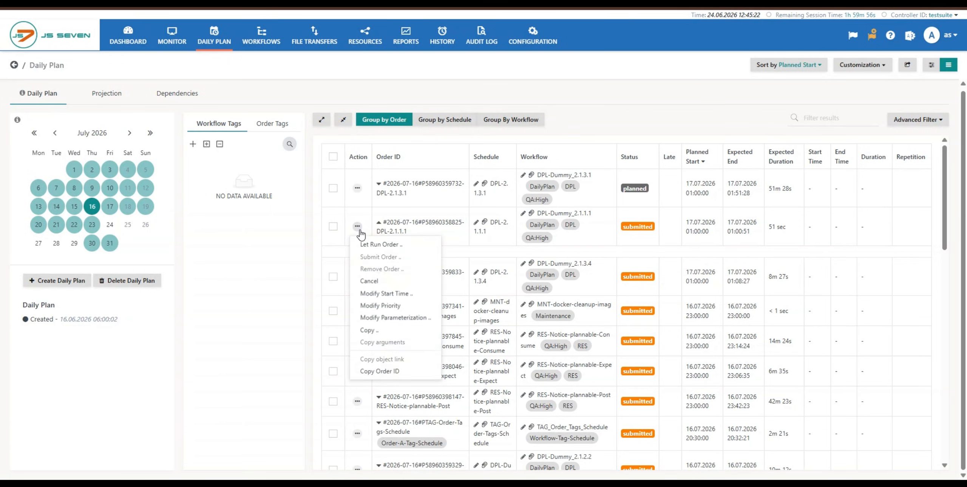
{"action": "left_click", "coordinate": [333, 226]}
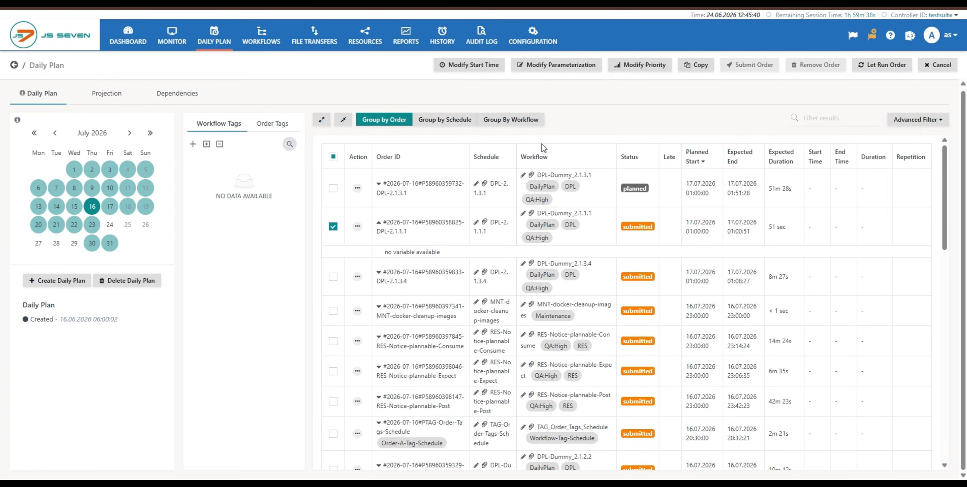
{"action": "left_click", "coordinate": [333, 228]}
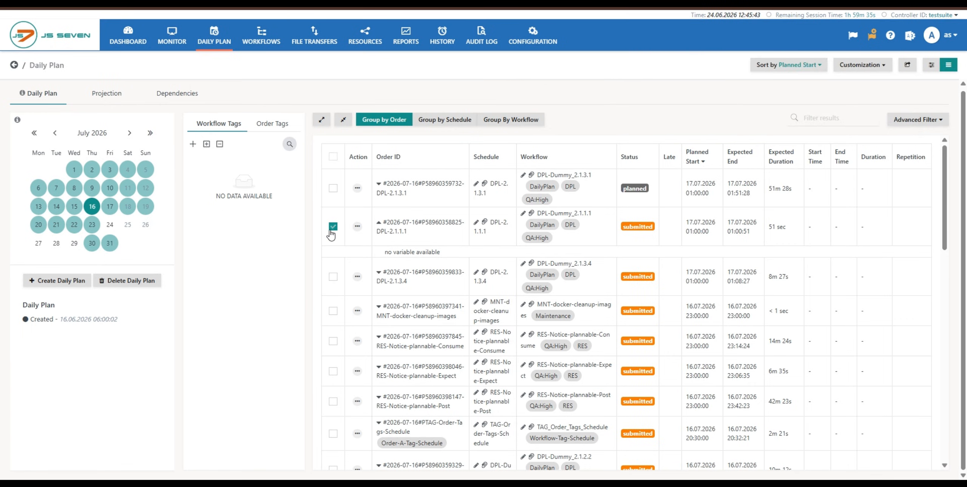
{"action": "left_click", "coordinate": [357, 227]}
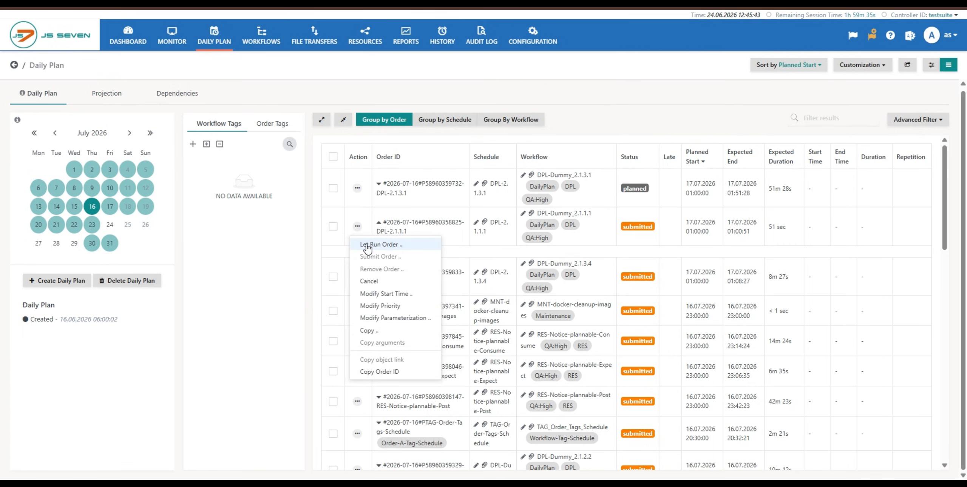
{"action": "left_click", "coordinate": [332, 228]}
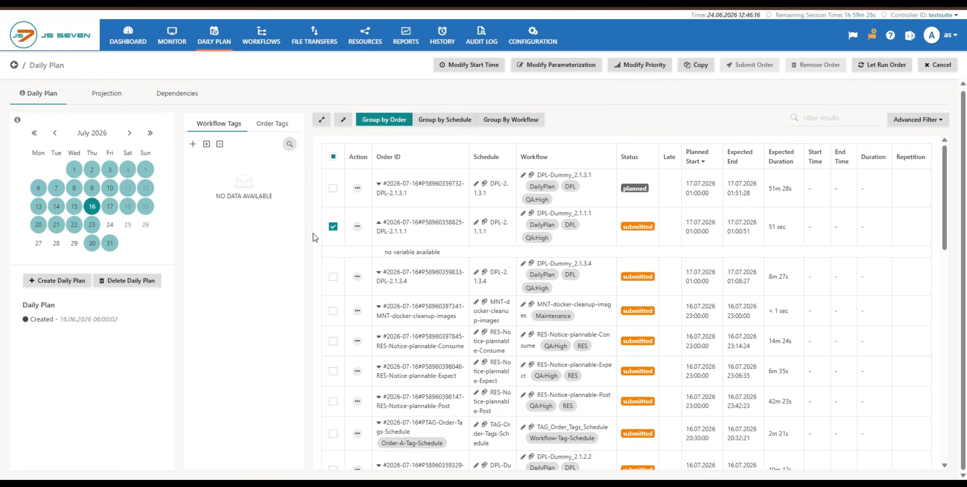
{"action": "left_click", "coordinate": [333, 227]}
- Select all 16 July 2026 orders on the page, view the Let Run Order operation, and exclude the planned order from the selection
{"action": "left_click", "coordinate": [333, 157]}
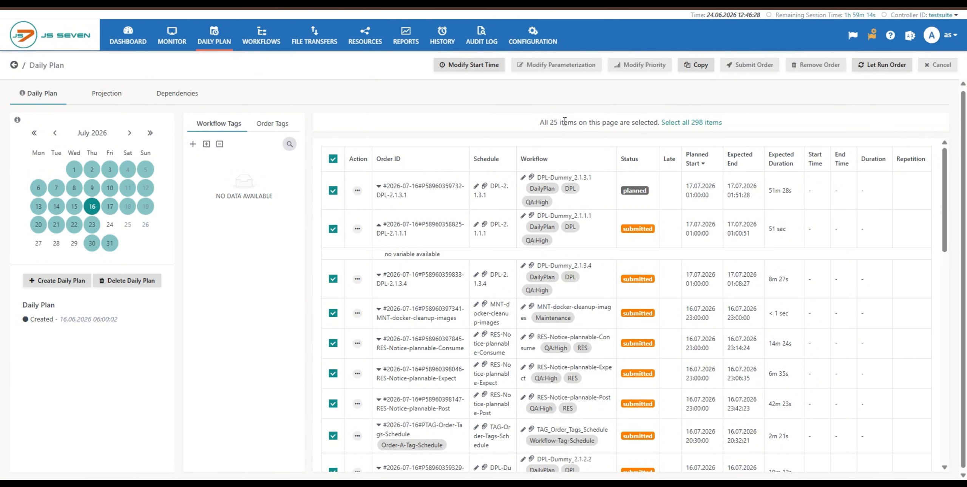
{"action": "left_click", "coordinate": [874, 69]}
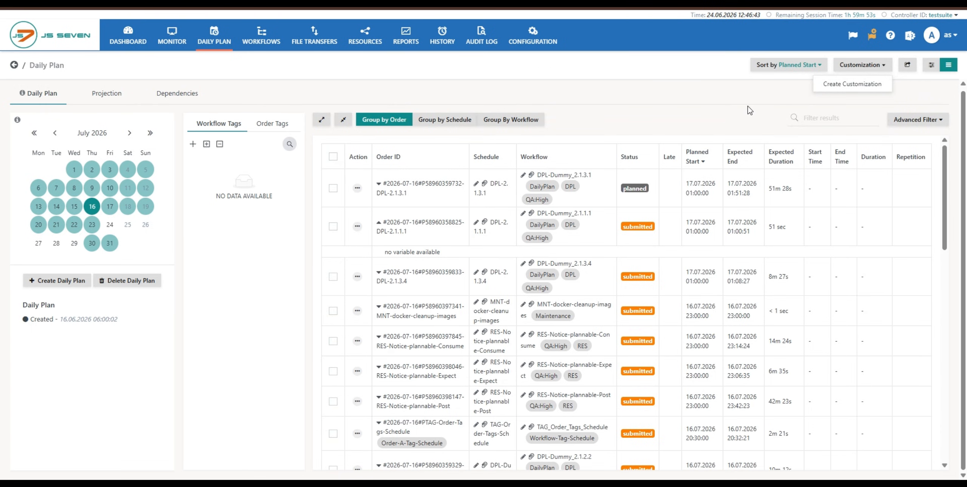
{"action": "scroll", "coordinate": [320, 199], "scroll_direction": "down", "scroll_amount": 4}
{"action": "scroll", "coordinate": [358, 234], "scroll_direction": "up", "scroll_amount": 5}
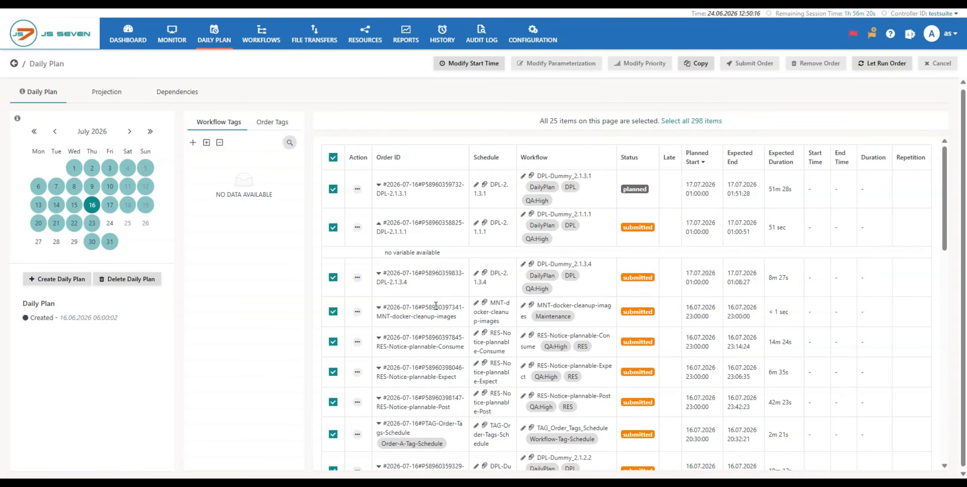
{"action": "left_click", "coordinate": [333, 189]}
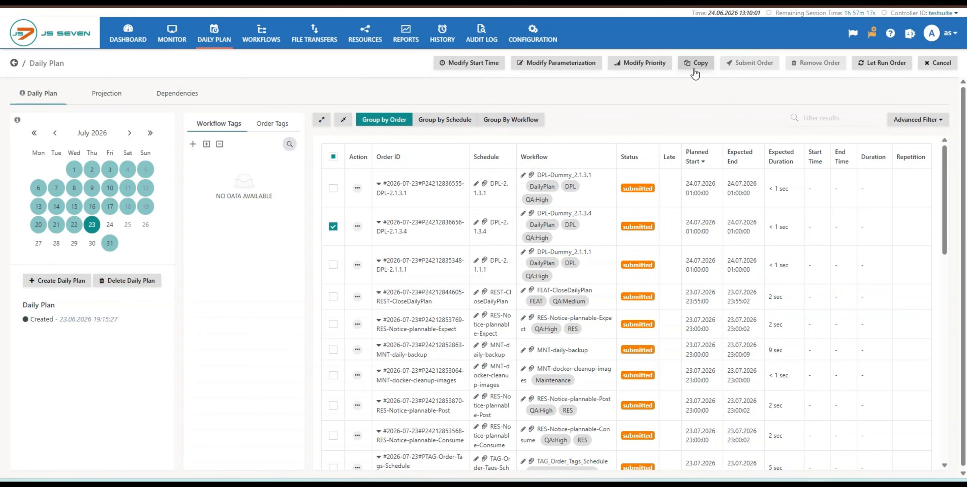
- Replace the single-order selection with all orders of the 23 July 2026 daily plan across all pages
{"action": "left_click", "coordinate": [333, 227]}
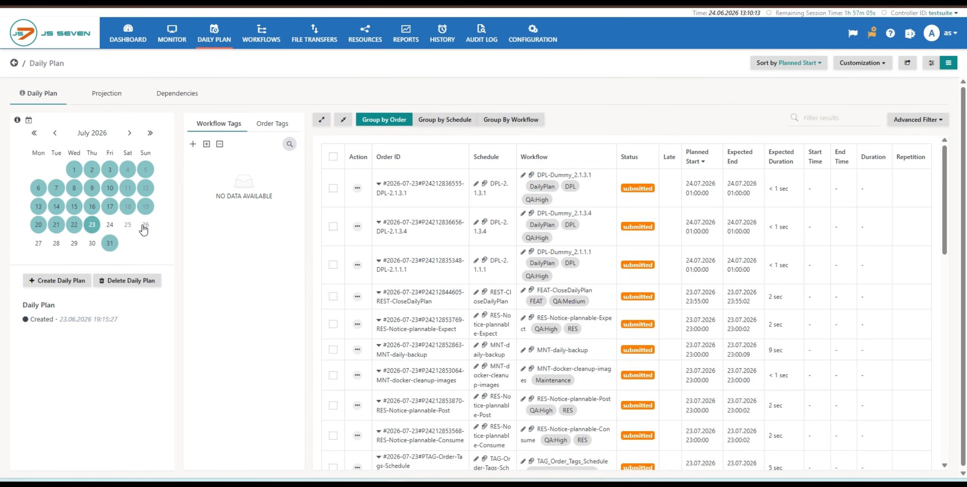
{"action": "left_click", "coordinate": [332, 158]}
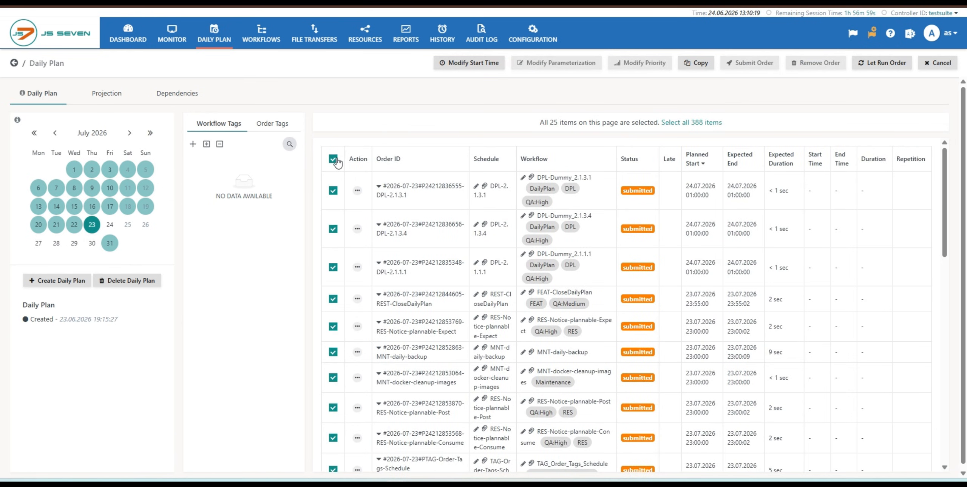
{"action": "left_click", "coordinate": [702, 124]}
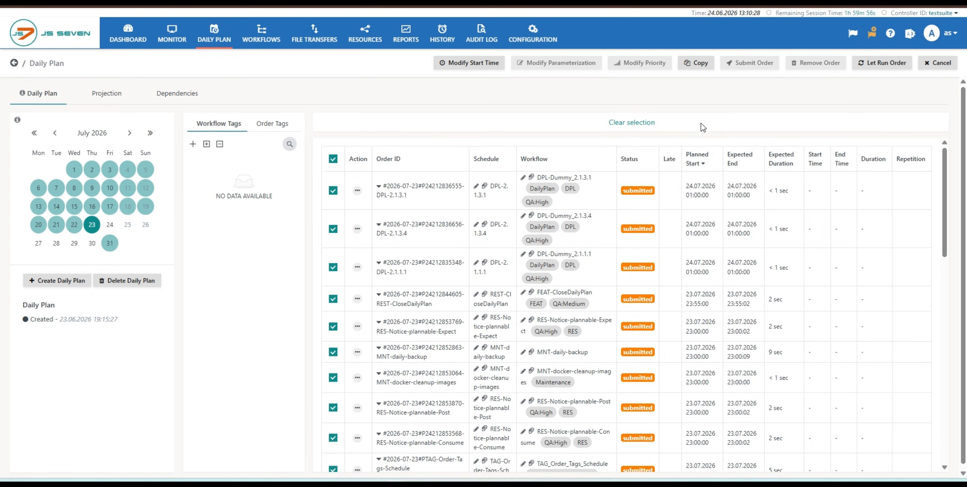
- Start copying all selected orders and review the explanations of the Ignore Admission Times, Keep Daily Plan assignment and Start Time options
{"action": "left_click", "coordinate": [697, 65]}
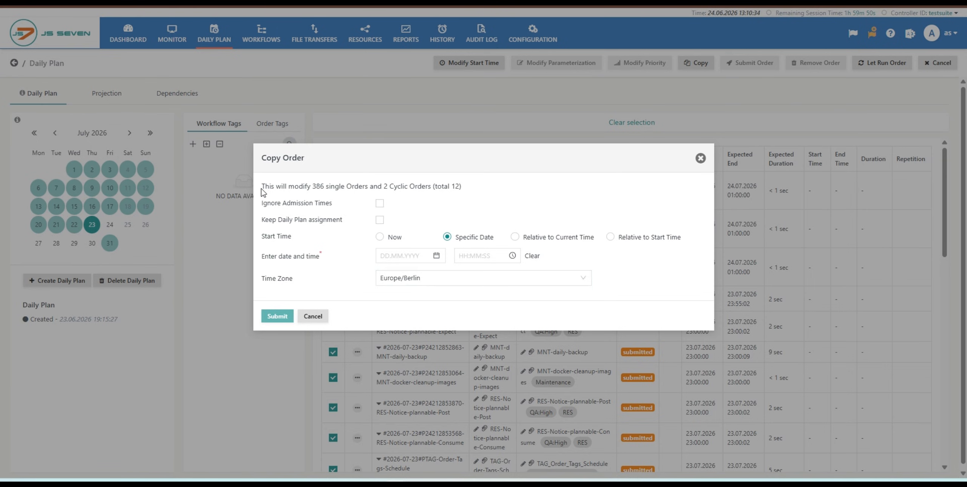
{"action": "left_click_drag", "start_coordinate": [262, 189], "coordinate": [467, 191]}
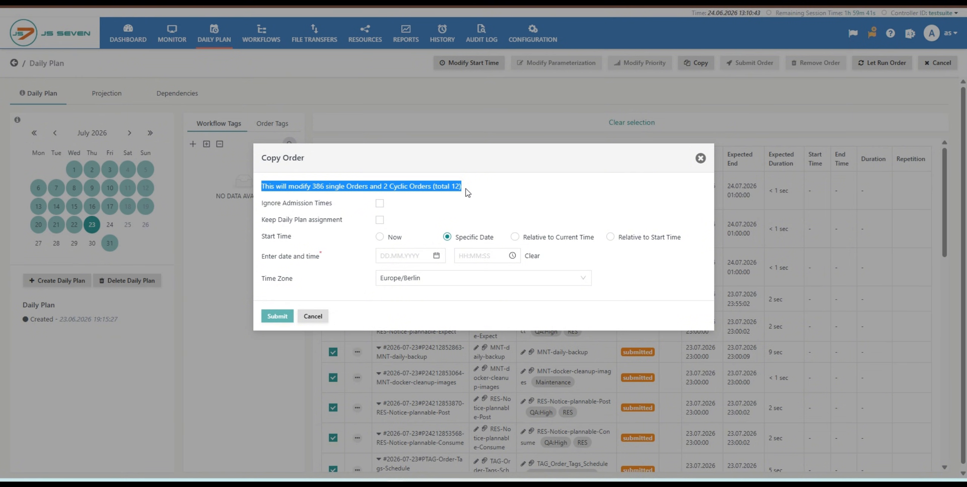
{"action": "mouse_move", "coordinate": [288, 208]}
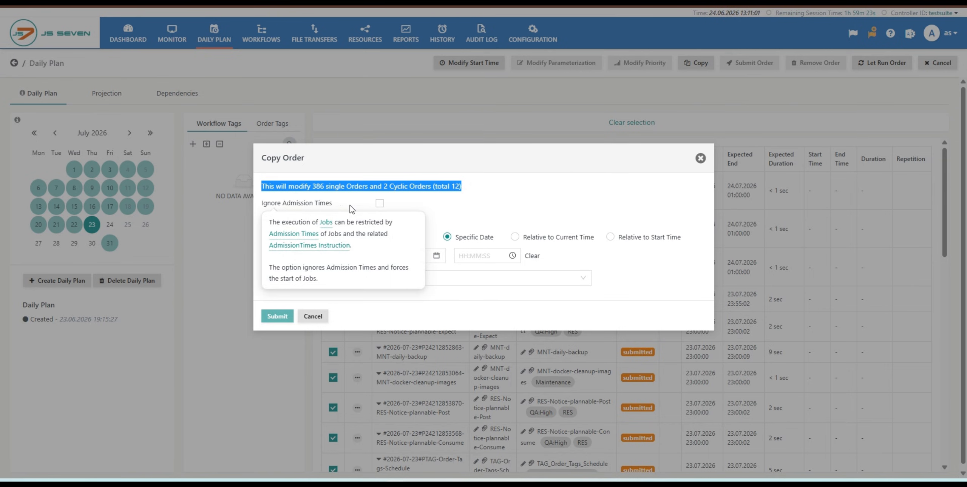
{"action": "mouse_move", "coordinate": [327, 226]}
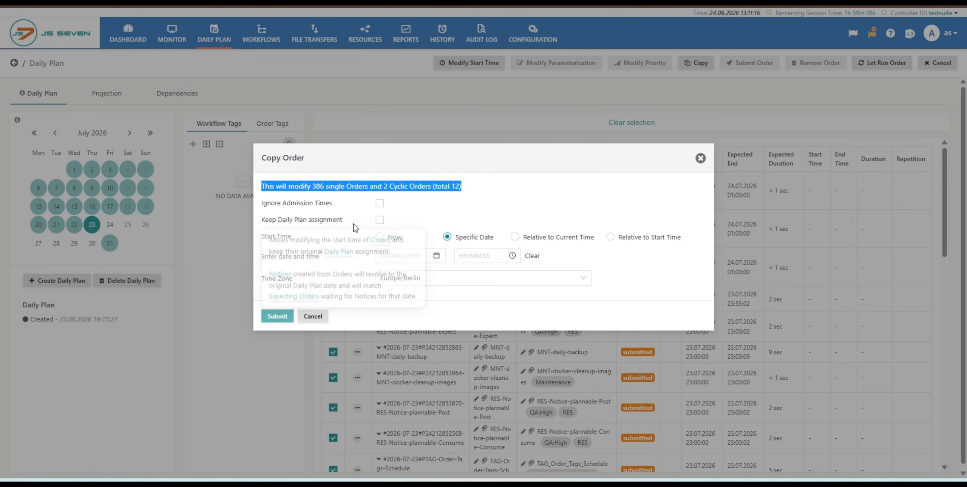
{"action": "mouse_move", "coordinate": [290, 241]}
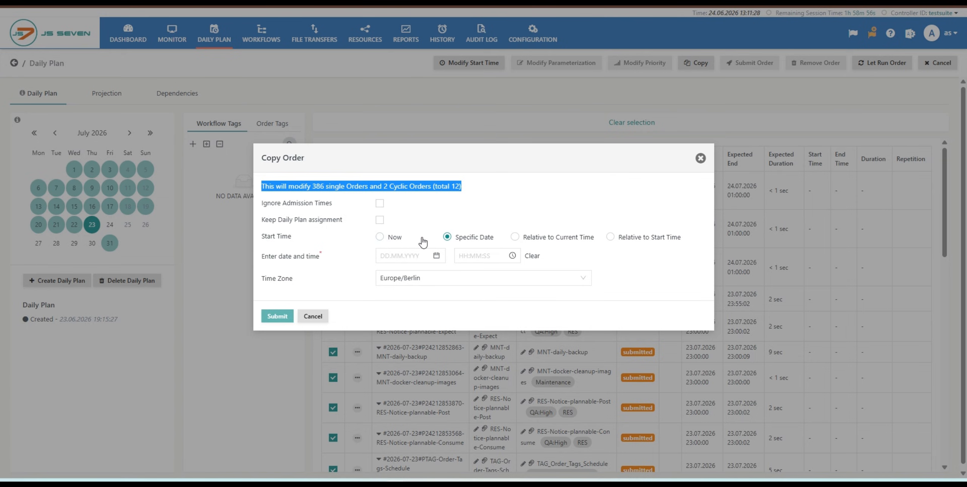
- Compare the Relative to Current Time and Relative to Start Time modes for the copy, and return to Specific Date
{"action": "left_click", "coordinate": [514, 238]}
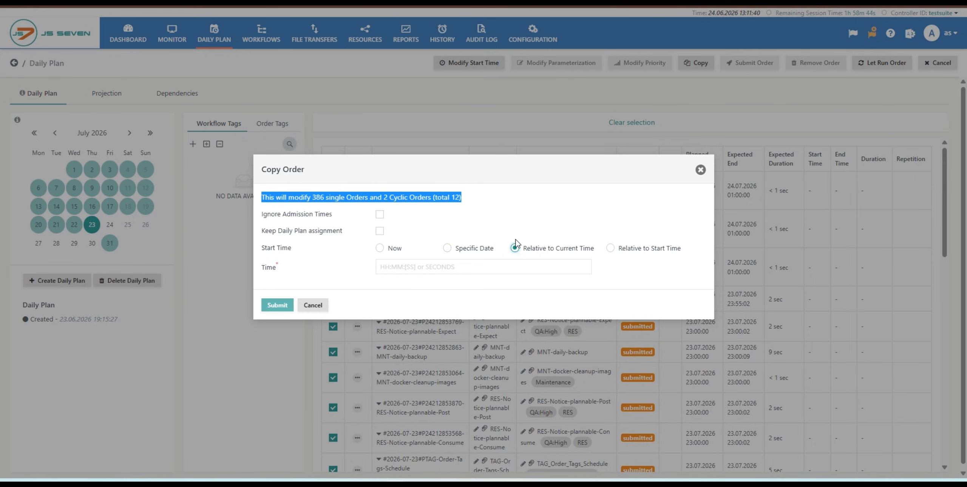
{"action": "left_click", "coordinate": [609, 252]}
{"action": "left_click", "coordinate": [443, 252]}
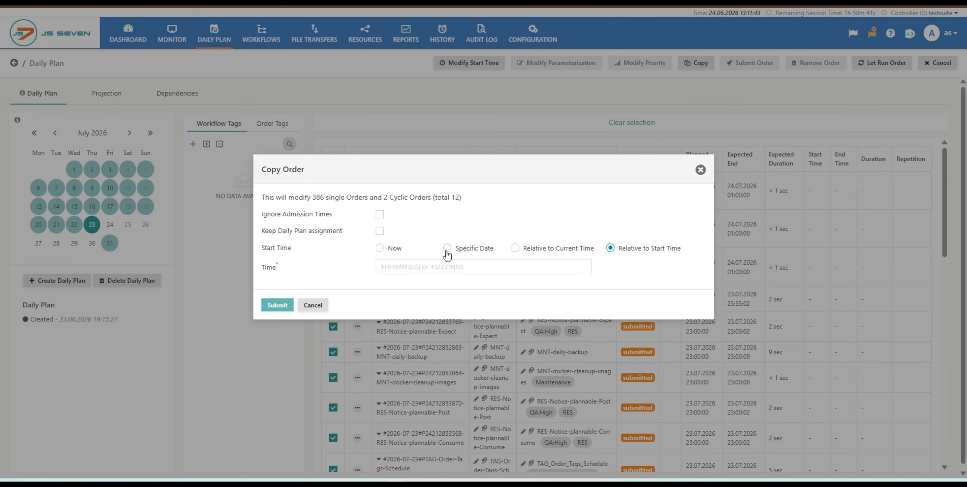
{"action": "left_click_drag", "start_coordinate": [446, 252], "coordinate": [452, 251]}
{"action": "left_click", "coordinate": [444, 252]}
{"action": "left_click", "coordinate": [447, 249]}
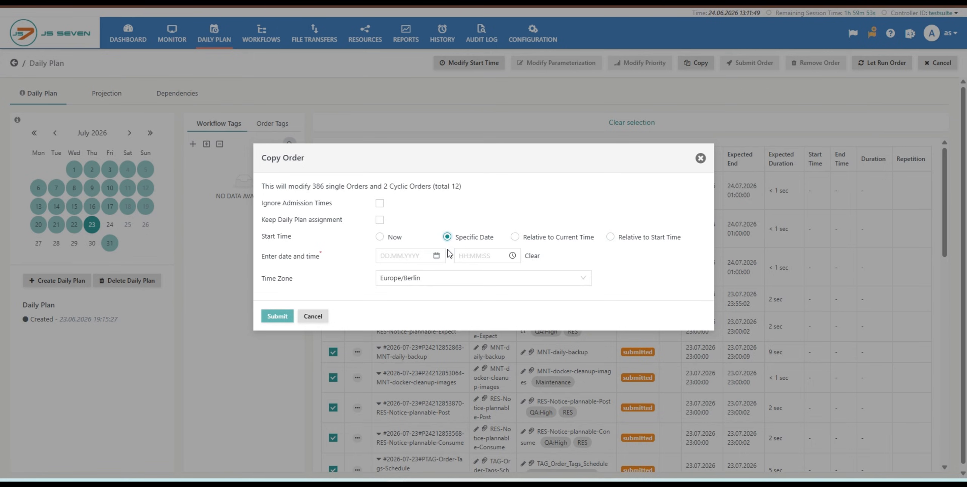
- Set the copy's start date to 30.07.2026 in the Europe/Berlin time zone and submit the copy
{"action": "left_click", "coordinate": [401, 257]}
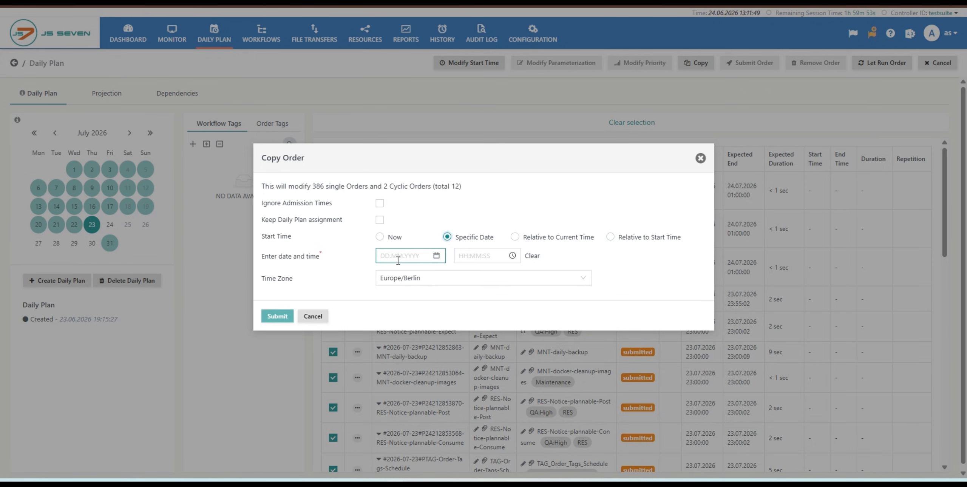
{"action": "left_click", "coordinate": [437, 255]}
{"action": "left_click", "coordinate": [499, 275]}
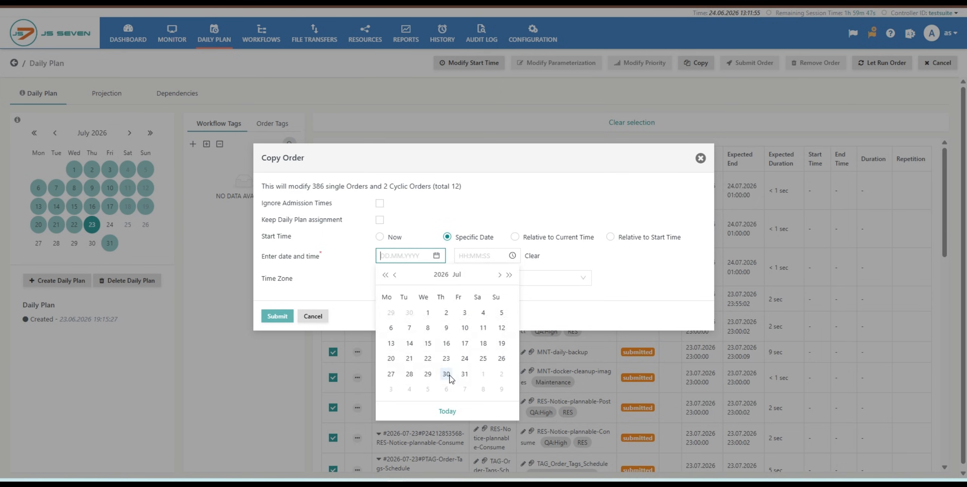
{"action": "left_click", "coordinate": [447, 375]}
{"action": "mouse_move", "coordinate": [286, 283]}
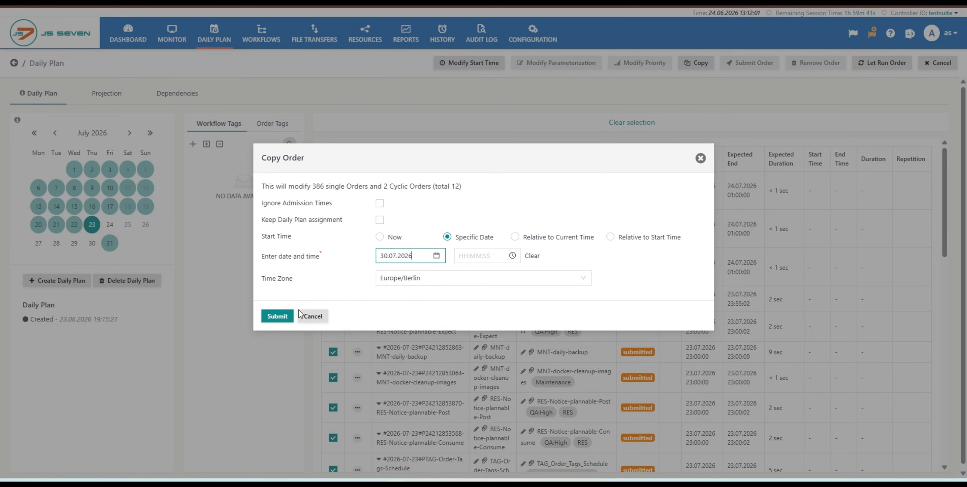
{"action": "left_click", "coordinate": [280, 318]}
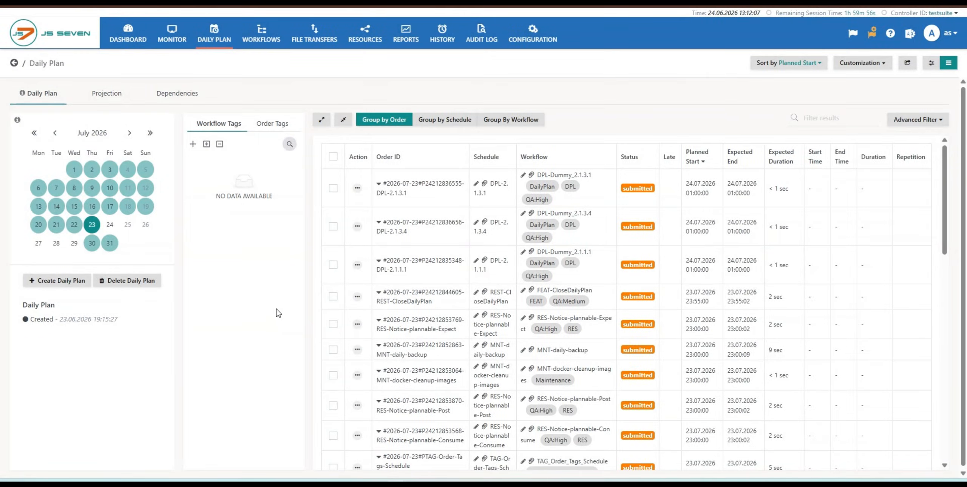
- Show the 30 July 2026 daily plan and look through its copied orders
{"action": "left_click", "coordinate": [91, 245]}
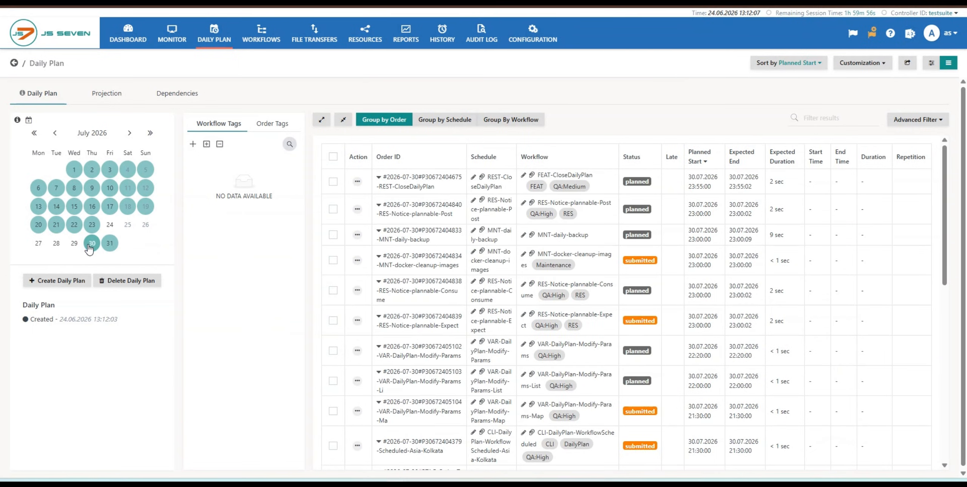
{"action": "scroll", "coordinate": [560, 224], "scroll_direction": "down", "scroll_amount": 10}
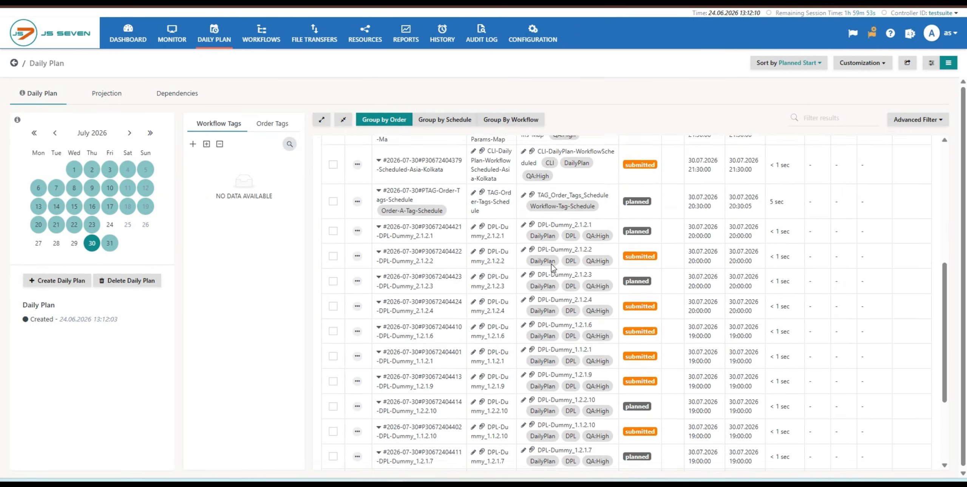
{"action": "scroll", "coordinate": [552, 268], "scroll_direction": "up", "scroll_amount": 10}
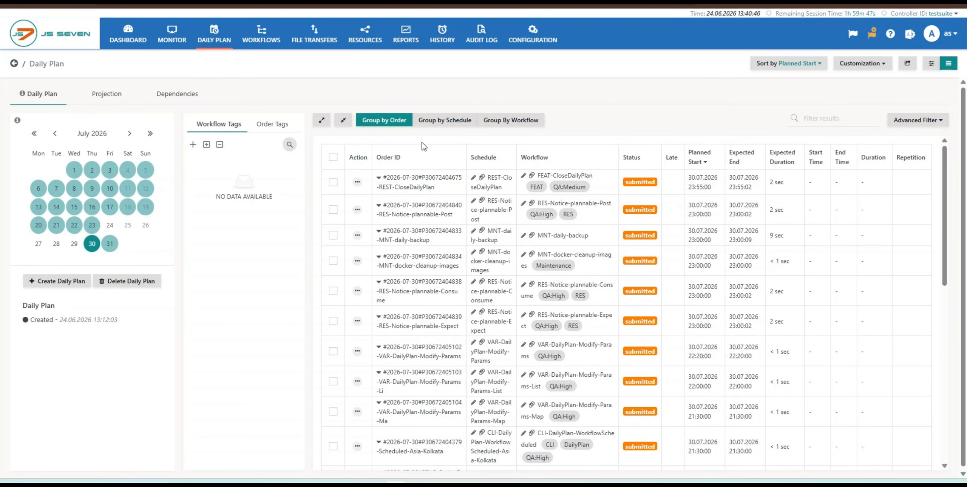
- Select the REST-CloseDailyPlan order, view its Modify Start Time options, and close them without changes
{"action": "left_click", "coordinate": [333, 182]}
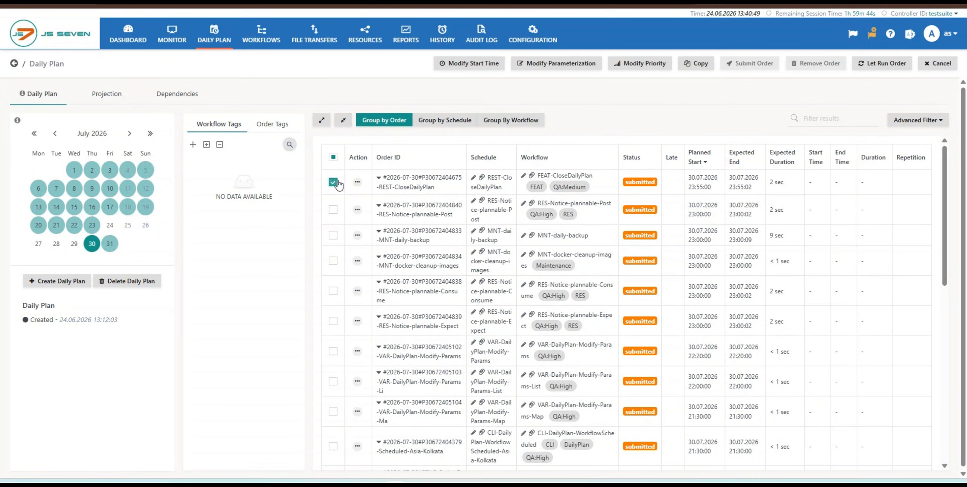
{"action": "left_click", "coordinate": [469, 64]}
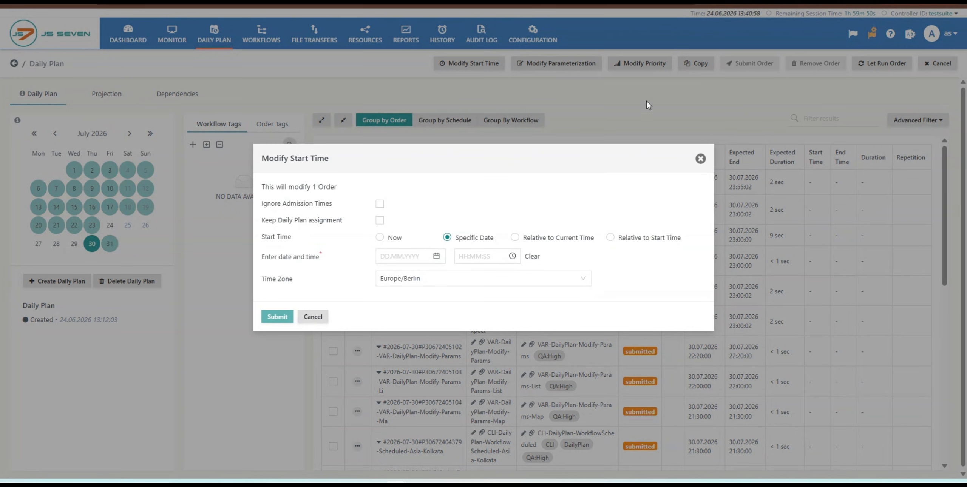
{"action": "left_click", "coordinate": [700, 158]}
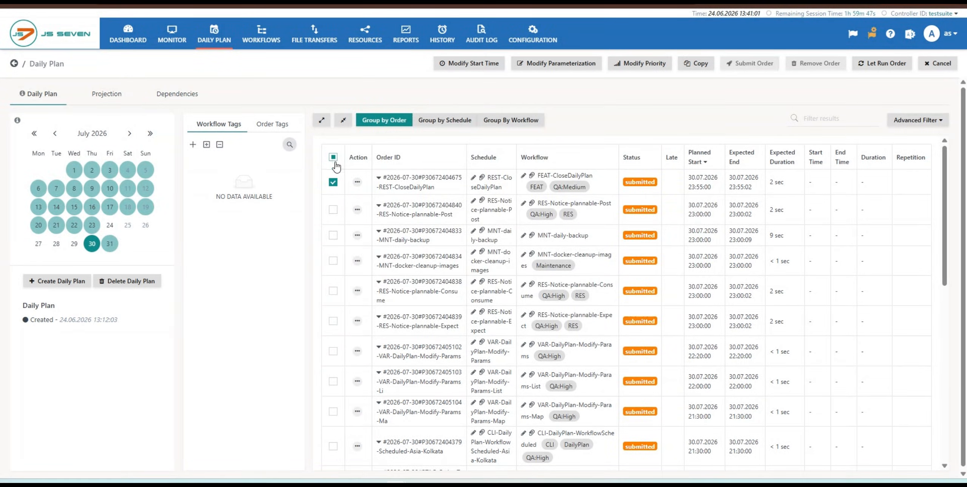
- Select all 30 July 2026 orders on the page and modify their start time by 00:02:00, relative to start time
{"action": "left_click", "coordinate": [333, 158]}
{"action": "left_click", "coordinate": [475, 63]}
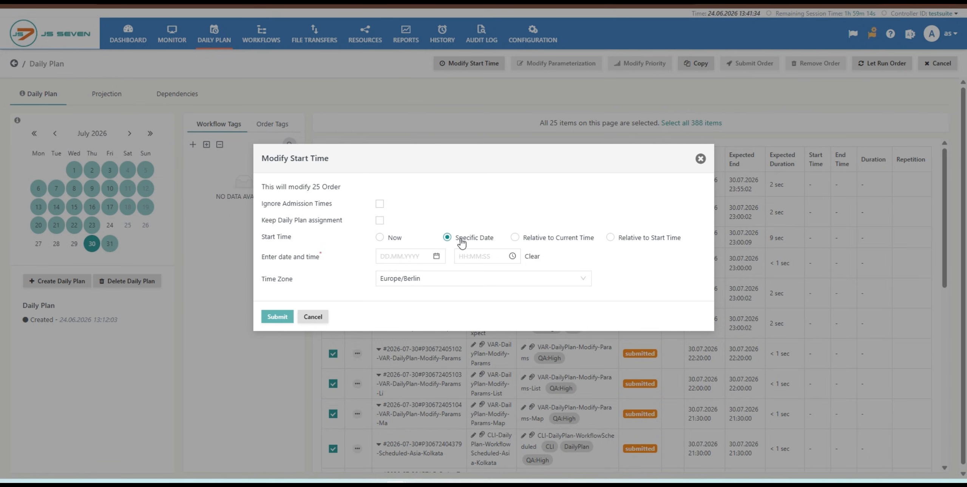
{"action": "left_click", "coordinate": [515, 238]}
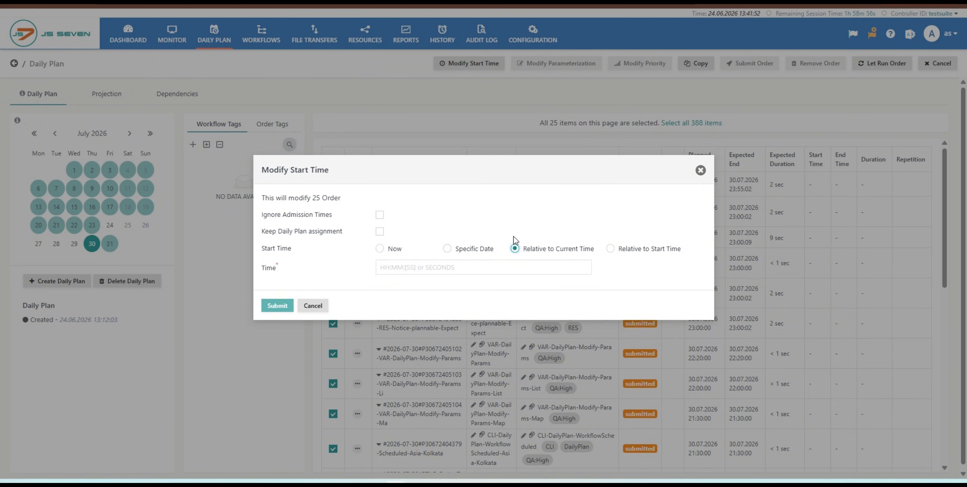
{"action": "left_click", "coordinate": [496, 265]}
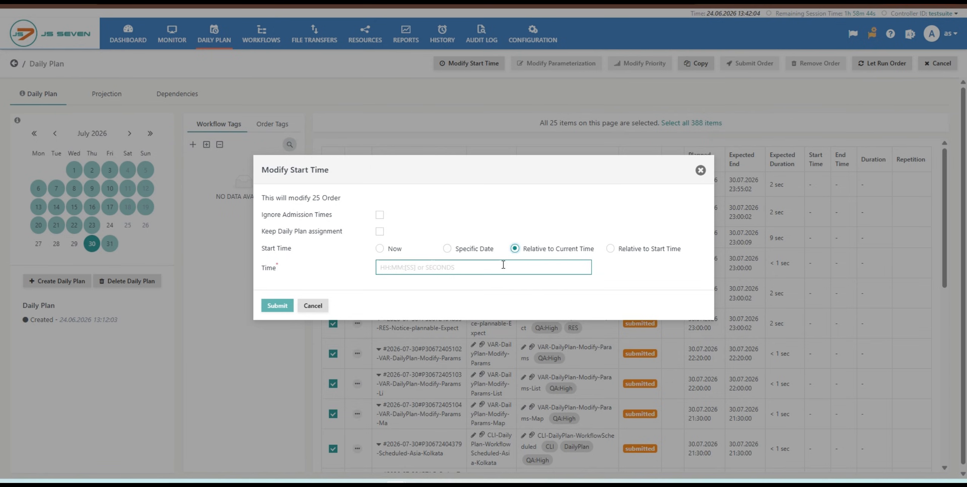
{"action": "left_click", "coordinate": [611, 249]}
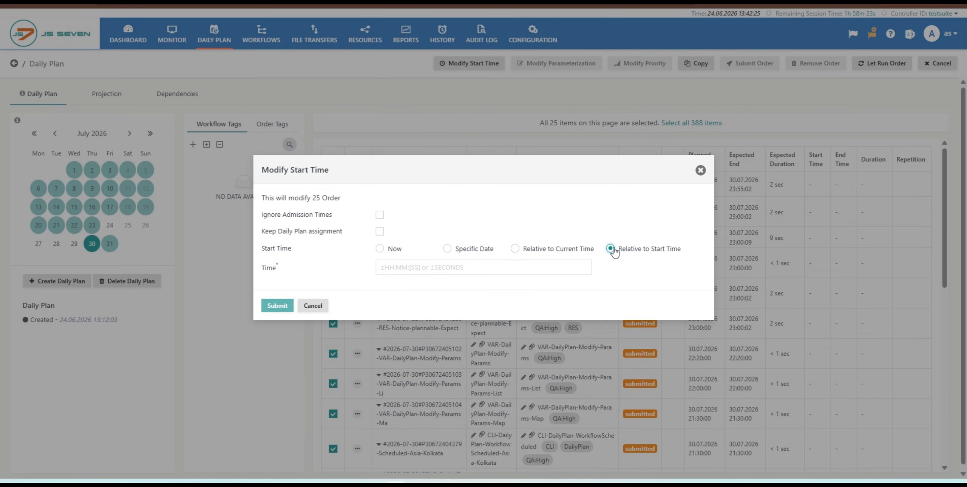
{"action": "left_click", "coordinate": [531, 269]}
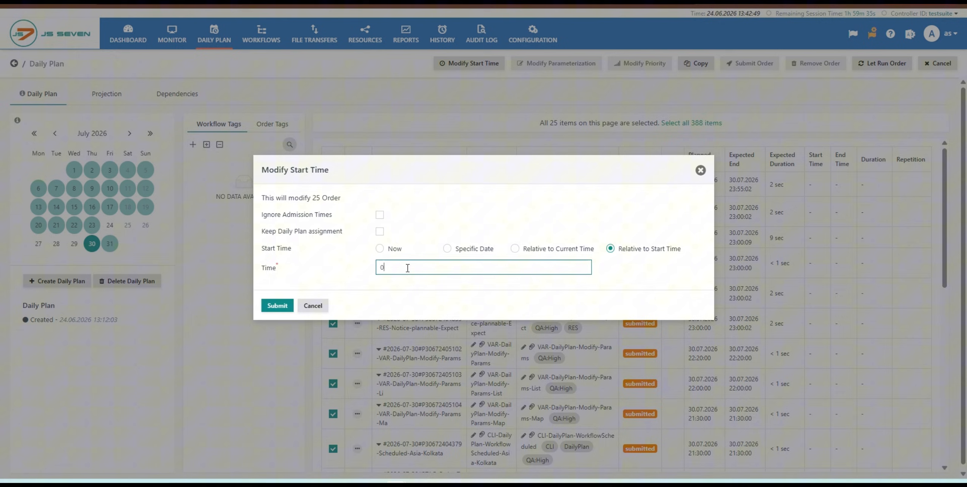
{"action": "type", "text": "0:"}
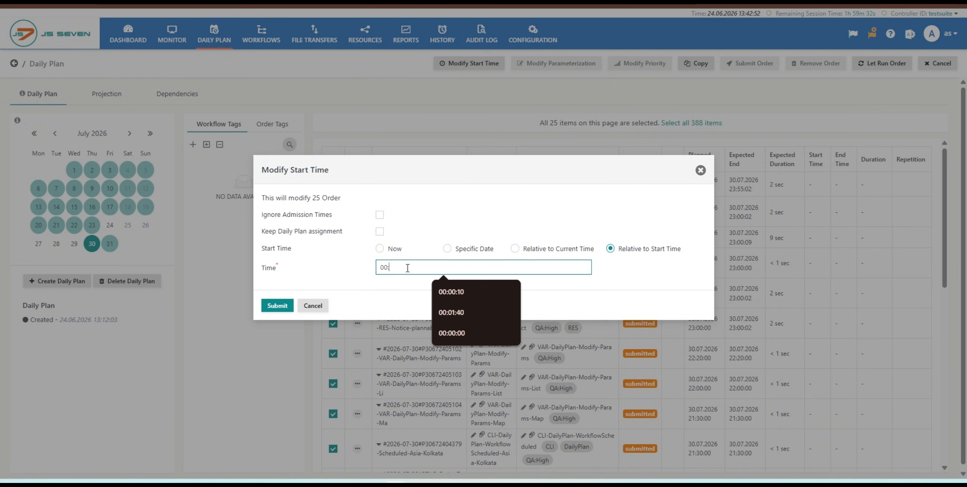
{"action": "type", "text": "02:"}
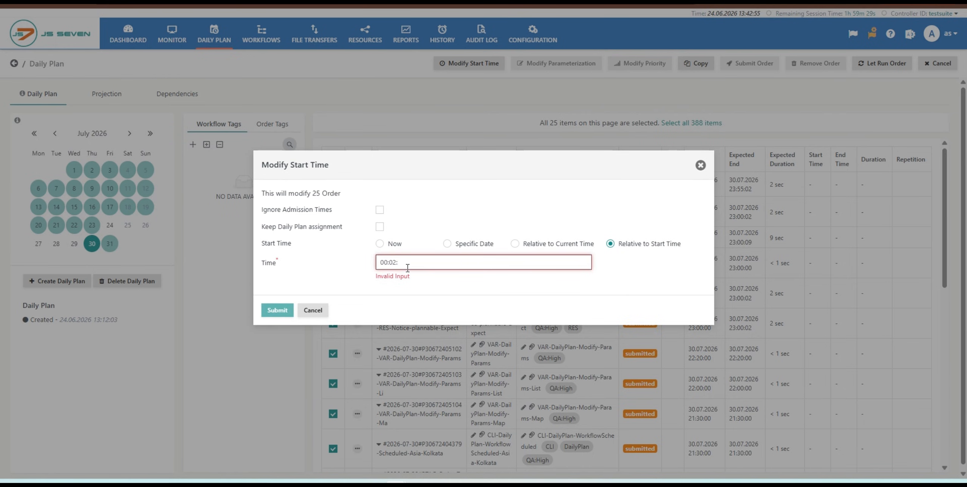
{"action": "type", "text": "100"}
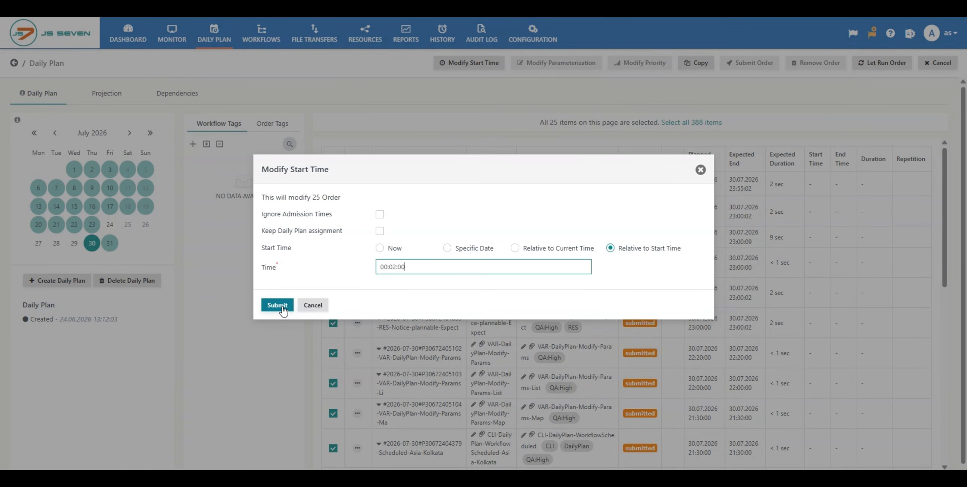
{"action": "left_click", "coordinate": [284, 310]}
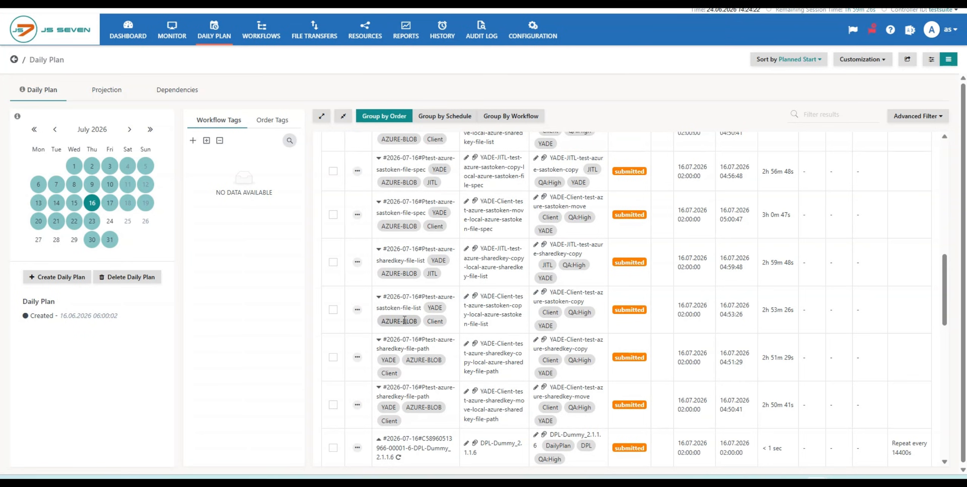
- View the Modify Parameterization options of the submitted YADE-Client-test-azure-sharedkey-copy order of 16 July 2026, and close them without changes
{"action": "left_click", "coordinate": [357, 358]}
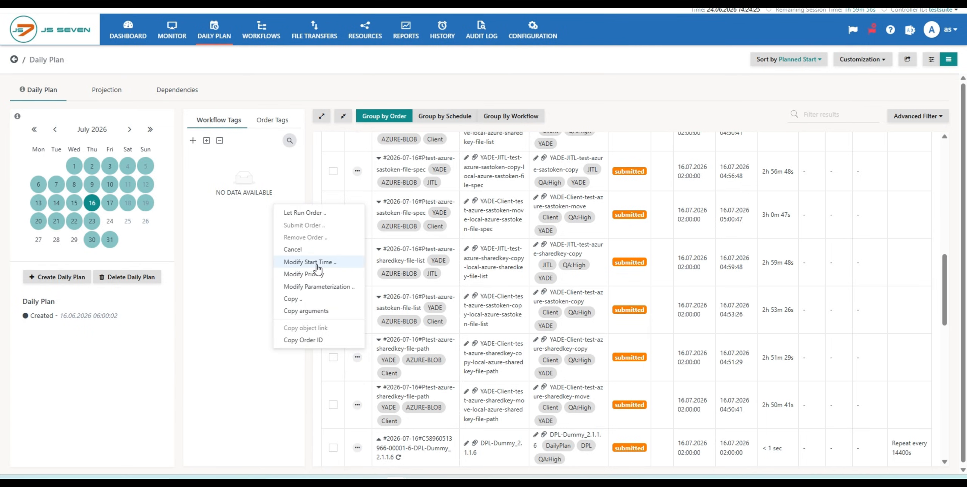
{"action": "left_click", "coordinate": [309, 286]}
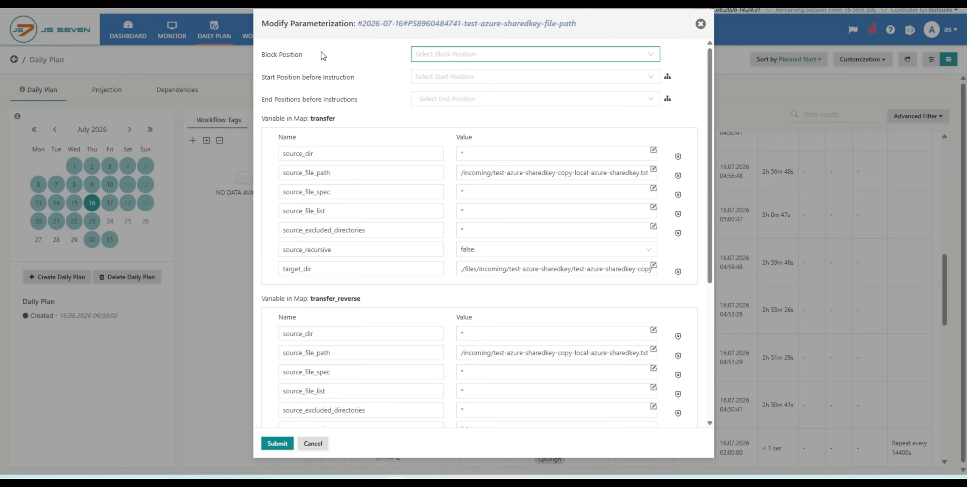
{"action": "mouse_move", "coordinate": [295, 56]}
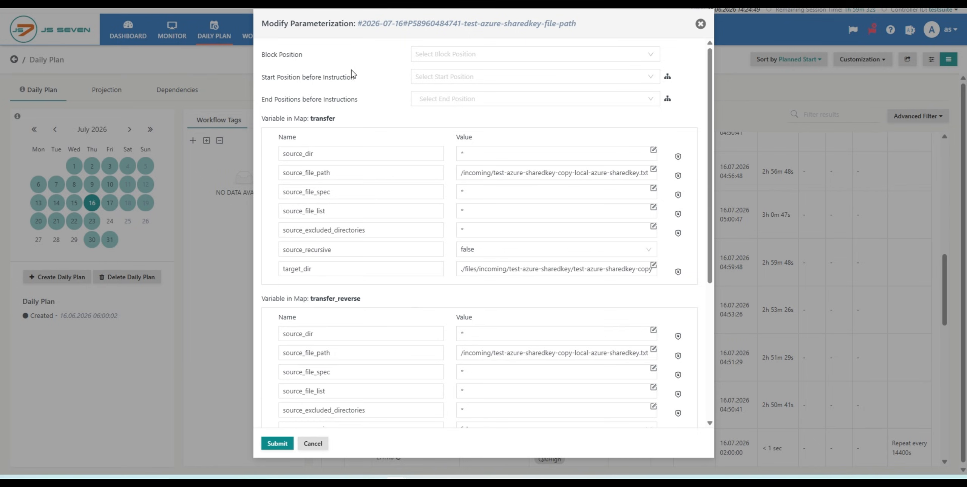
{"action": "left_click", "coordinate": [700, 25]}
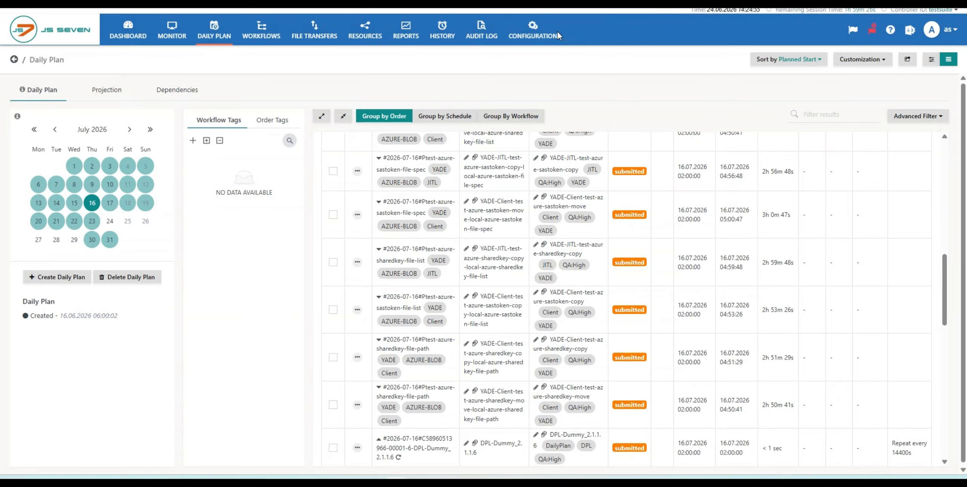
- Open the test workflow in the Configuration inventory, widen the diagram area, and examine its block, fork and job positions
{"action": "left_click", "coordinate": [540, 38]}
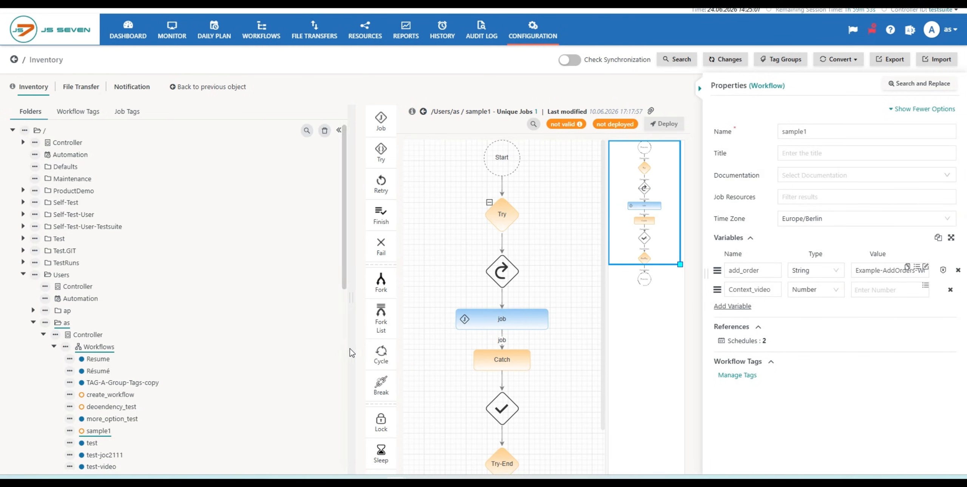
{"action": "left_click_drag", "start_coordinate": [351, 349], "coordinate": [248, 349]}
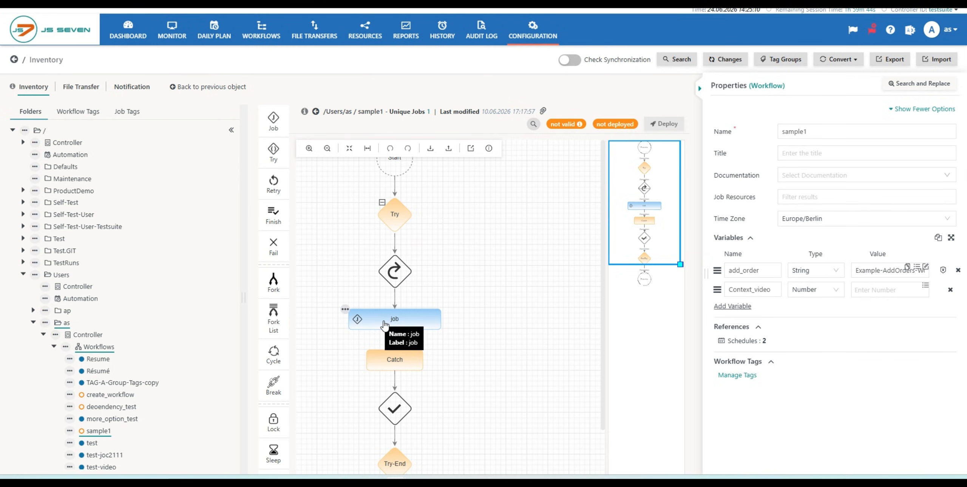
{"action": "left_click", "coordinate": [92, 444]}
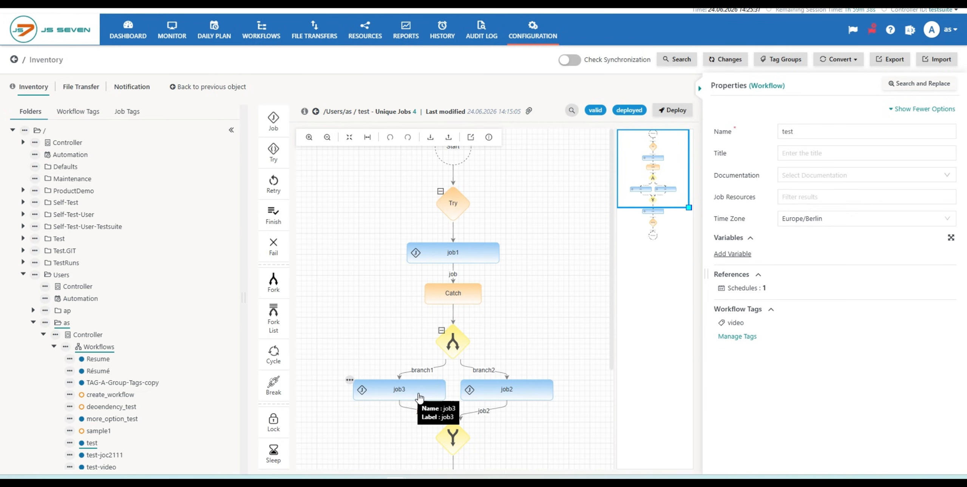
{"action": "scroll", "coordinate": [559, 337], "scroll_direction": "down", "scroll_amount": 4}
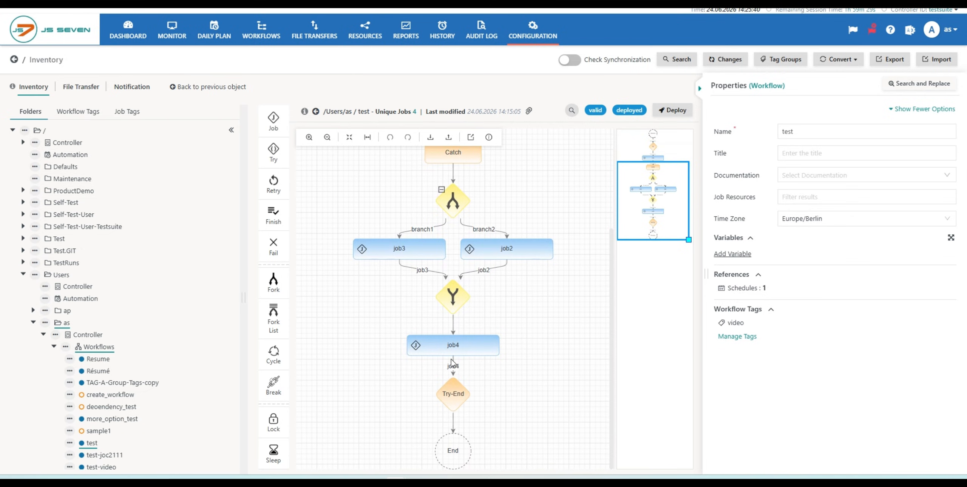
{"action": "scroll", "coordinate": [459, 347], "scroll_direction": "up", "scroll_amount": 4}
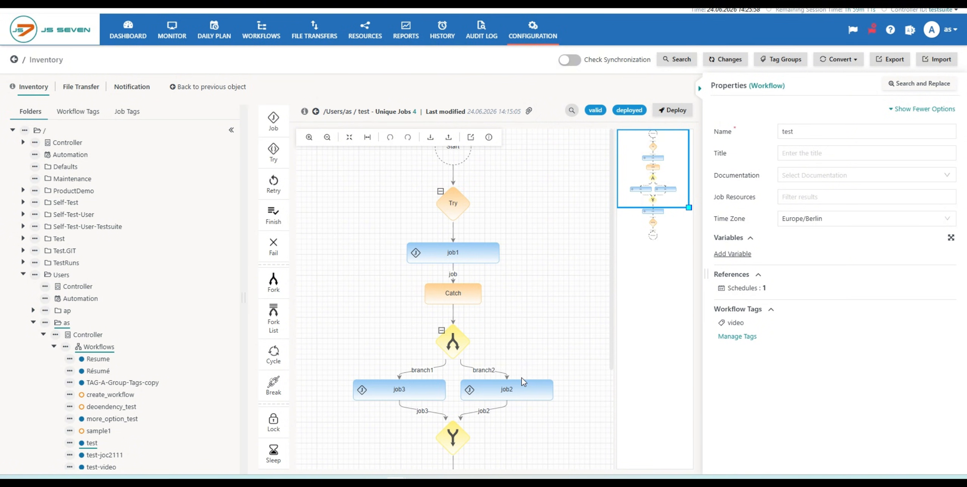
{"action": "mouse_move", "coordinate": [516, 395]}
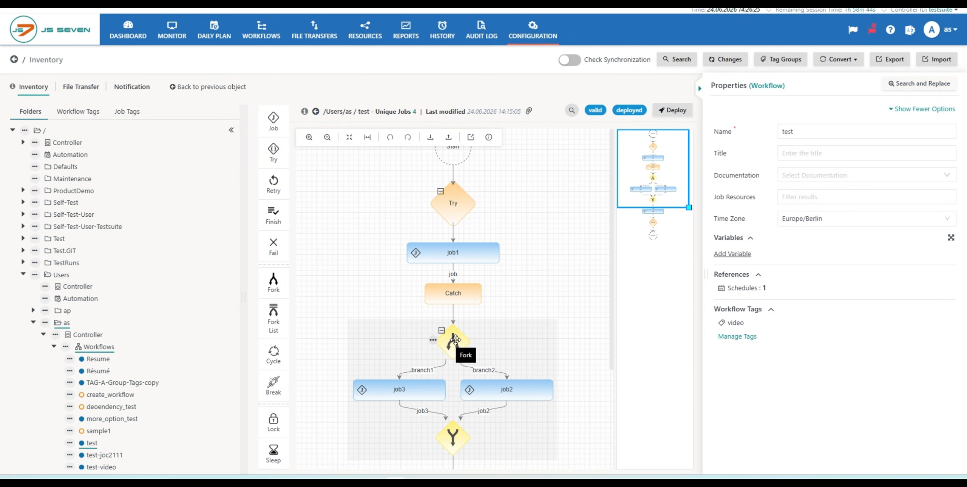
{"action": "scroll", "coordinate": [455, 339], "scroll_direction": "down", "scroll_amount": 1}
- Set the priority to High (20000) for the 25 June 2026 order ENC-1.4.4-configuration-files in the Daily Plan
{"action": "scroll", "coordinate": [455, 340], "scroll_direction": "down", "scroll_amount": 4}
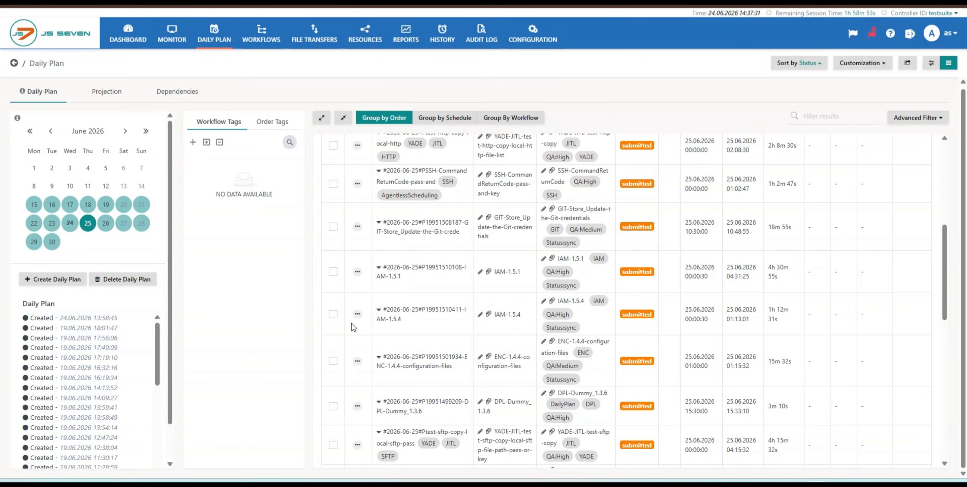
{"action": "left_click", "coordinate": [357, 363]}
{"action": "left_click", "coordinate": [309, 278]}
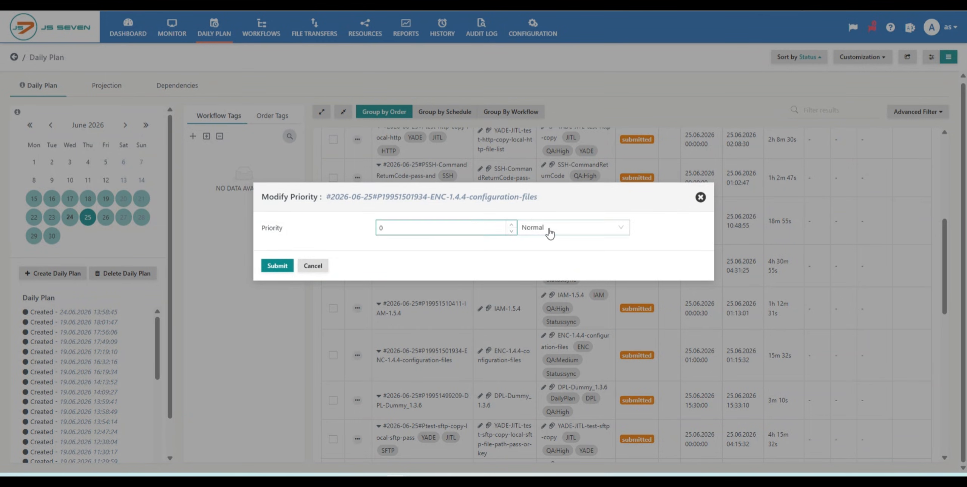
{"action": "left_click", "coordinate": [572, 233]}
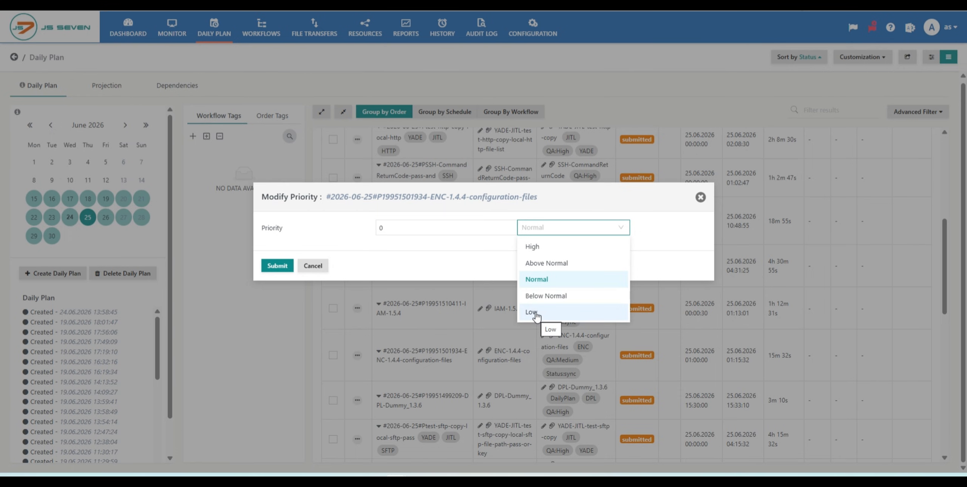
{"action": "left_click", "coordinate": [541, 247]}
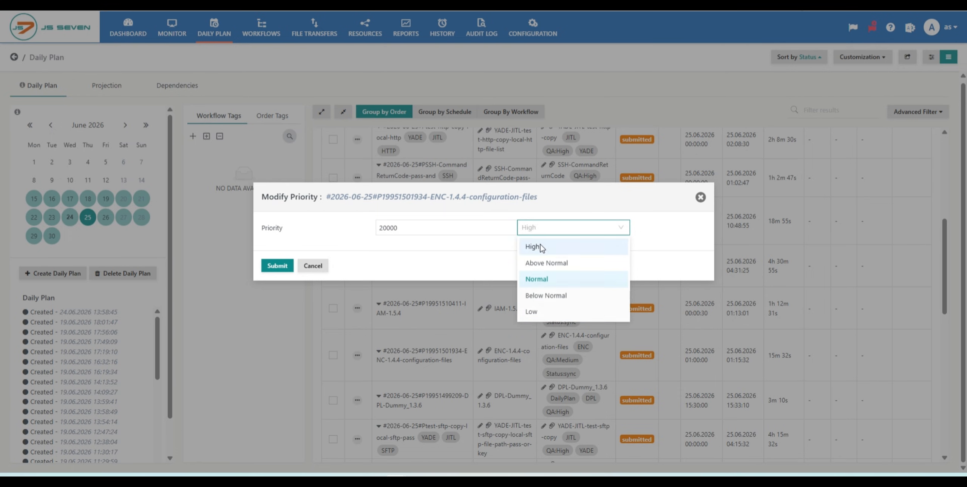